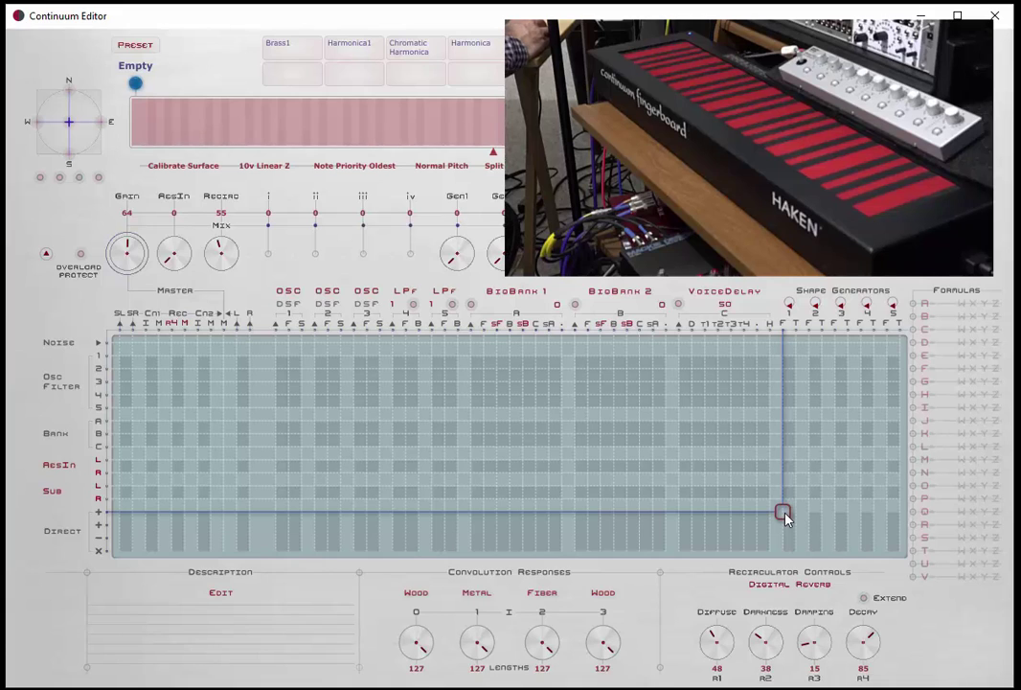
Enter 3W in Shape Generator 1's F cell on the Direct + row and bring up formula A's settings
click(784, 512)
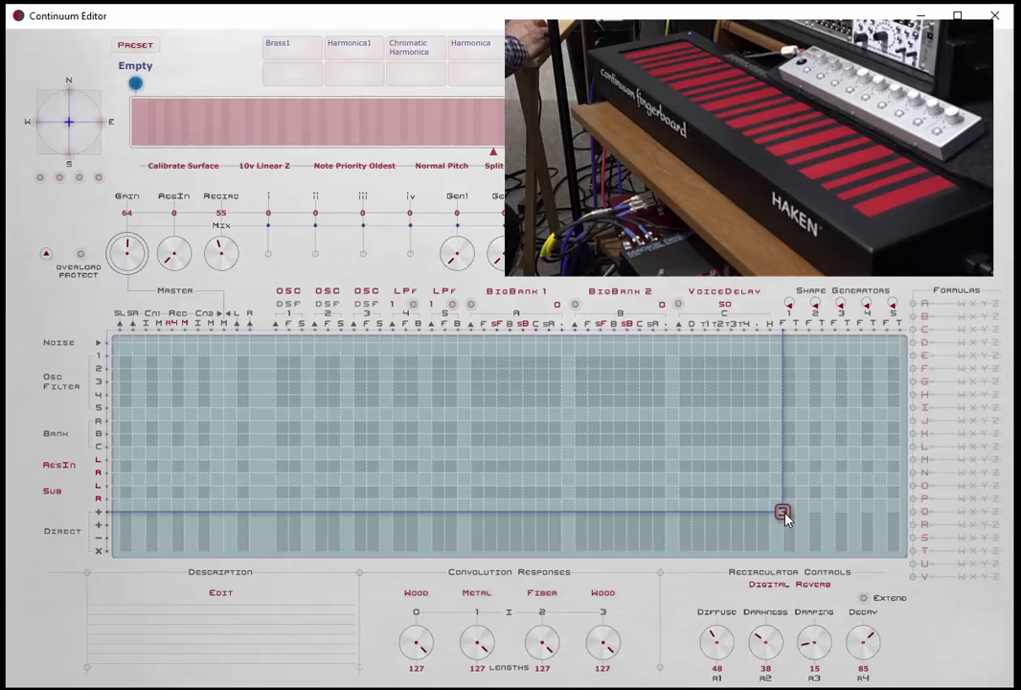
key(3)
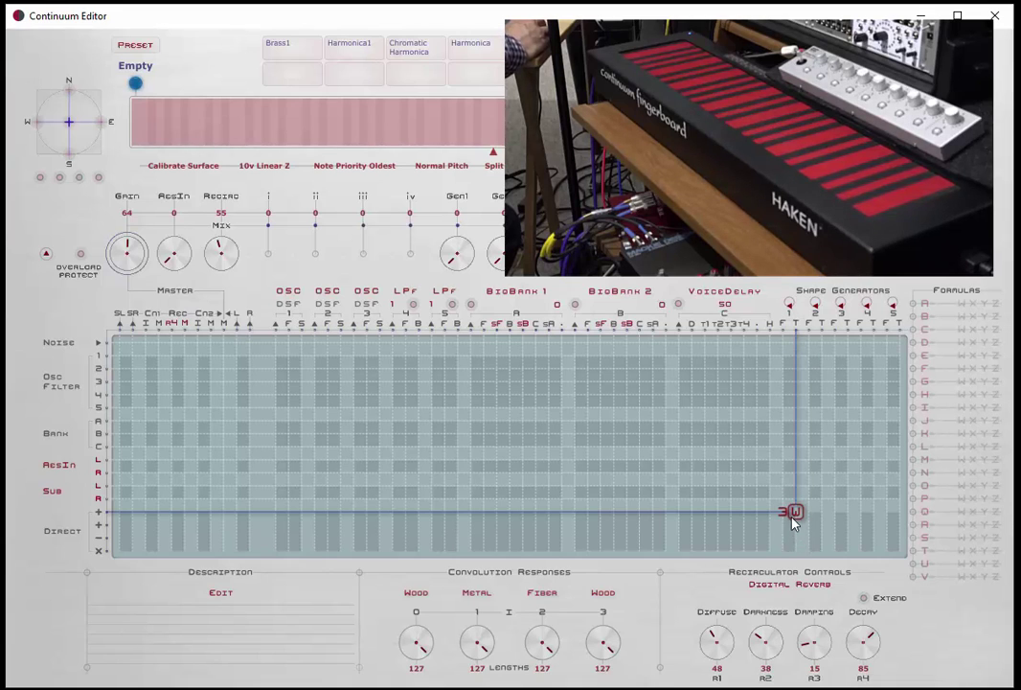
click(915, 304)
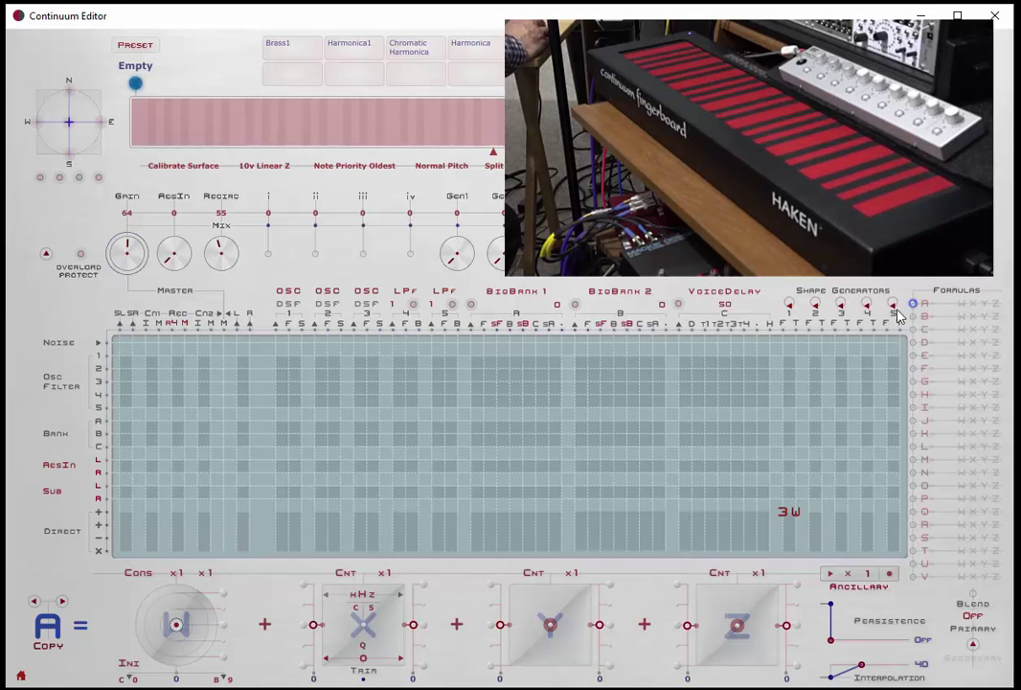
Replace formula A's constant first term with Shape Generator 1 (SG1) at 1.00
click(138, 574)
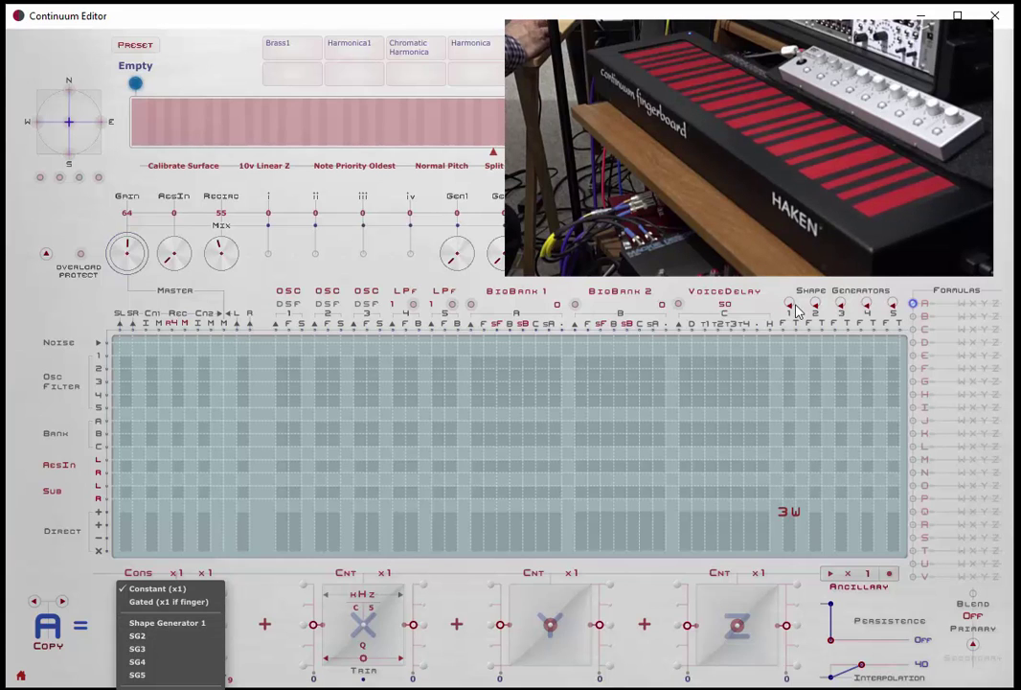
click(172, 623)
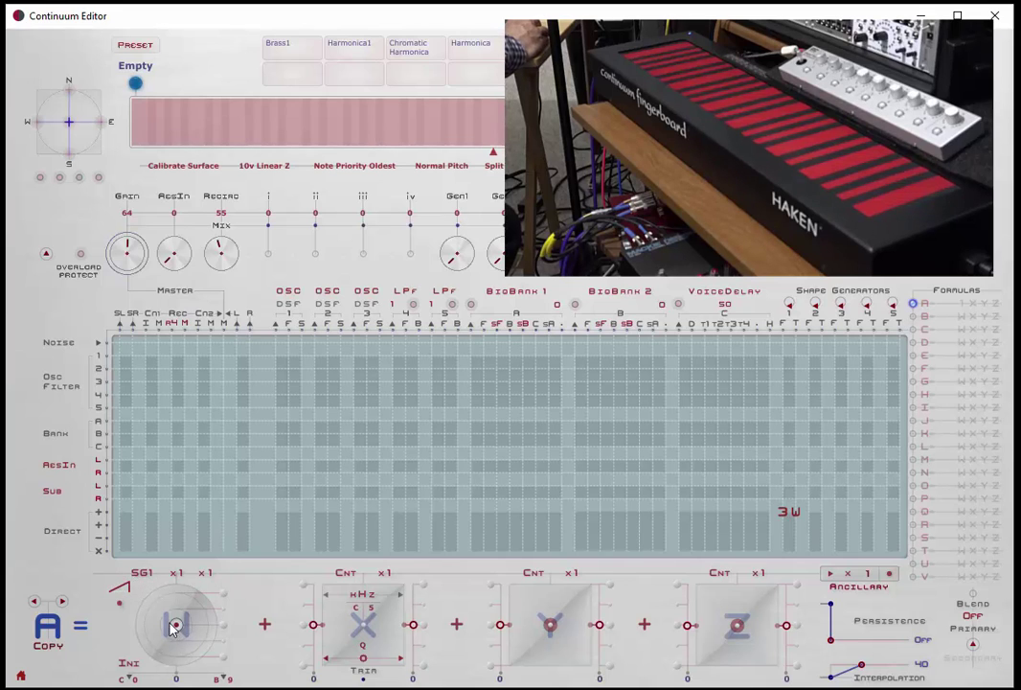
click(226, 604)
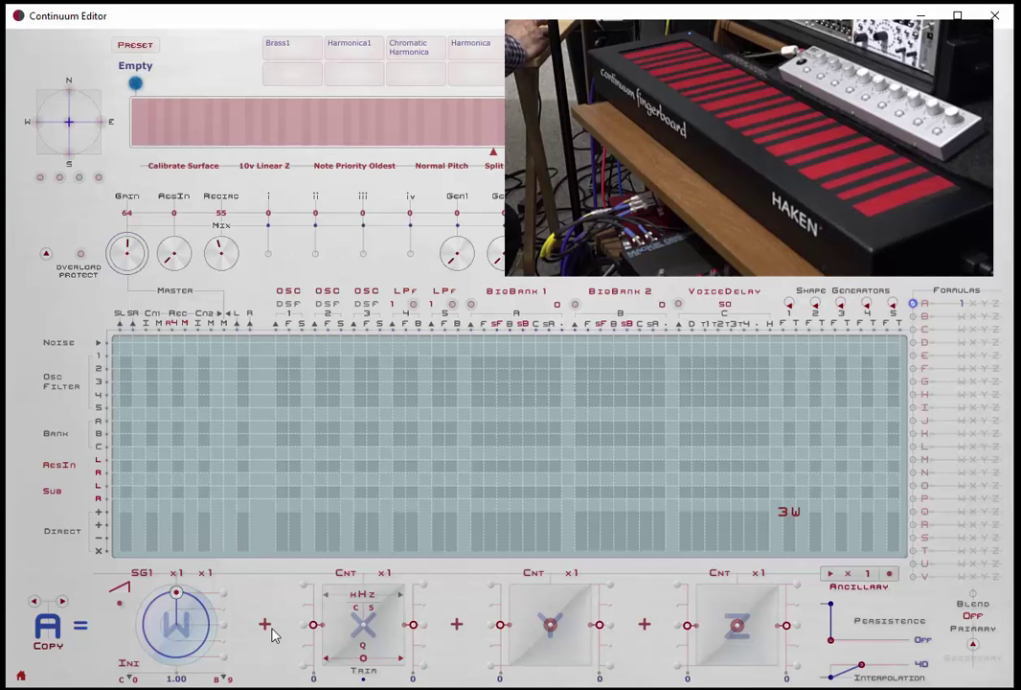
click(122, 590)
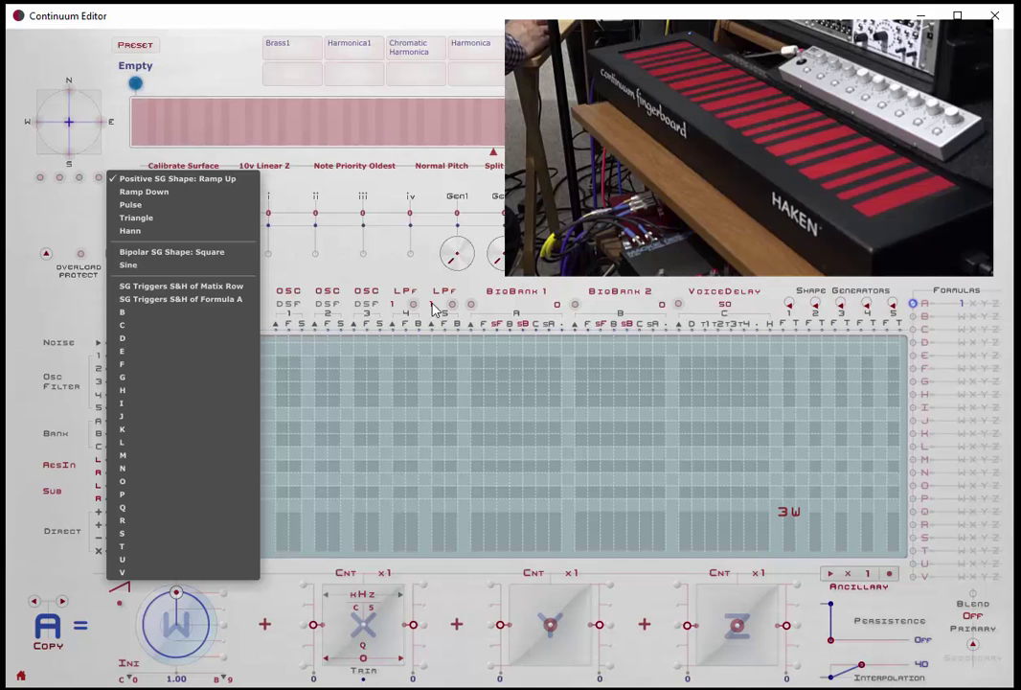
Route formula A into oscillator 1's F cell on the Direct + row
click(329, 486)
click(366, 486)
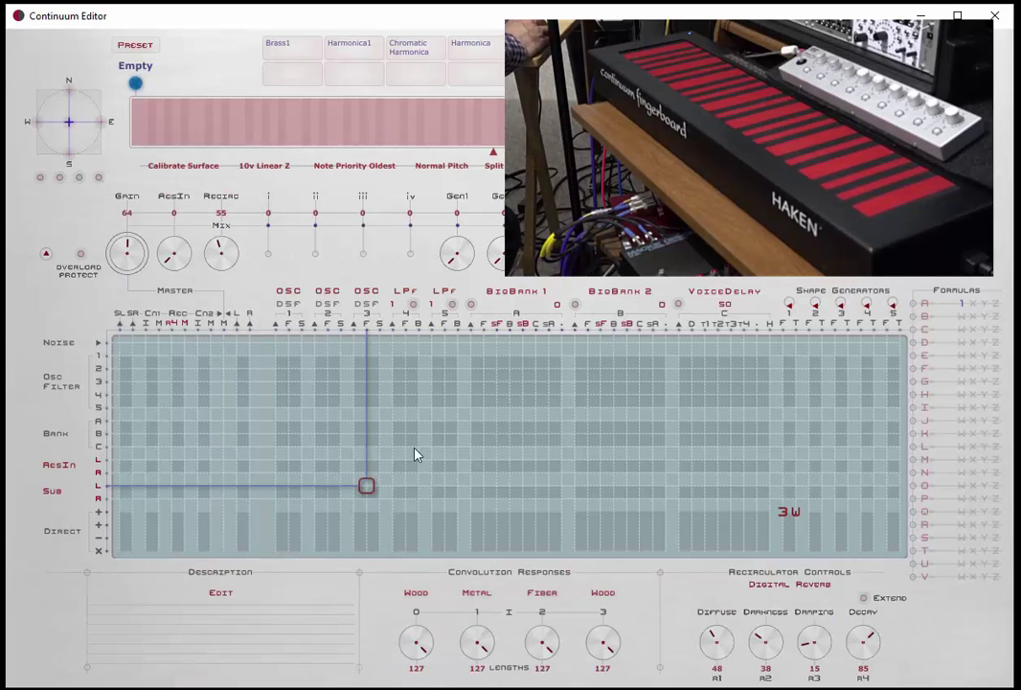
click(289, 514)
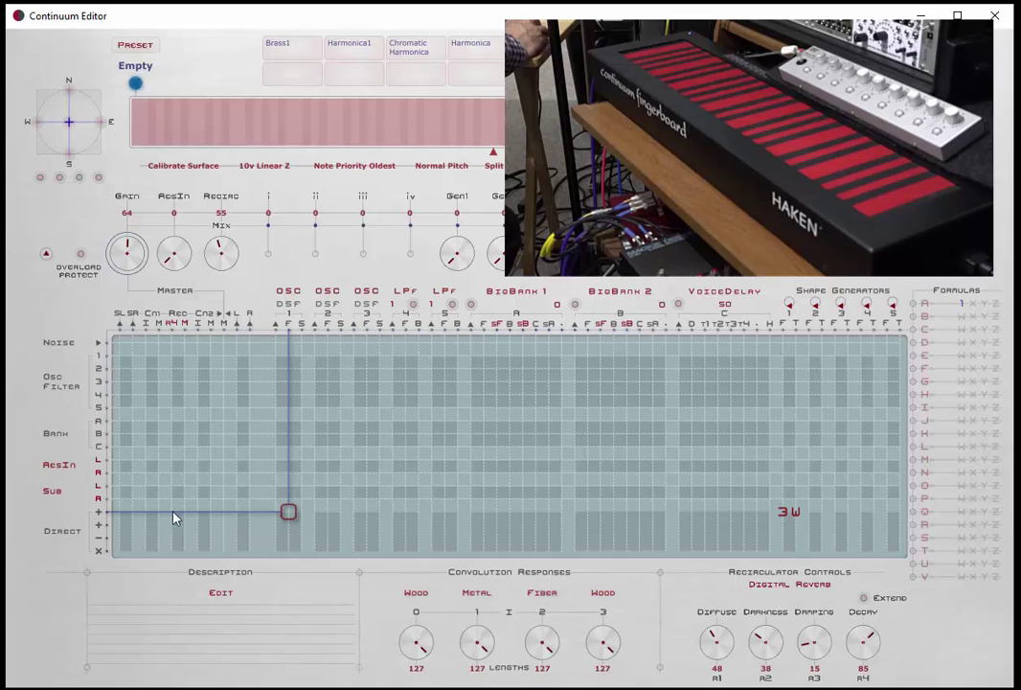
click(291, 515)
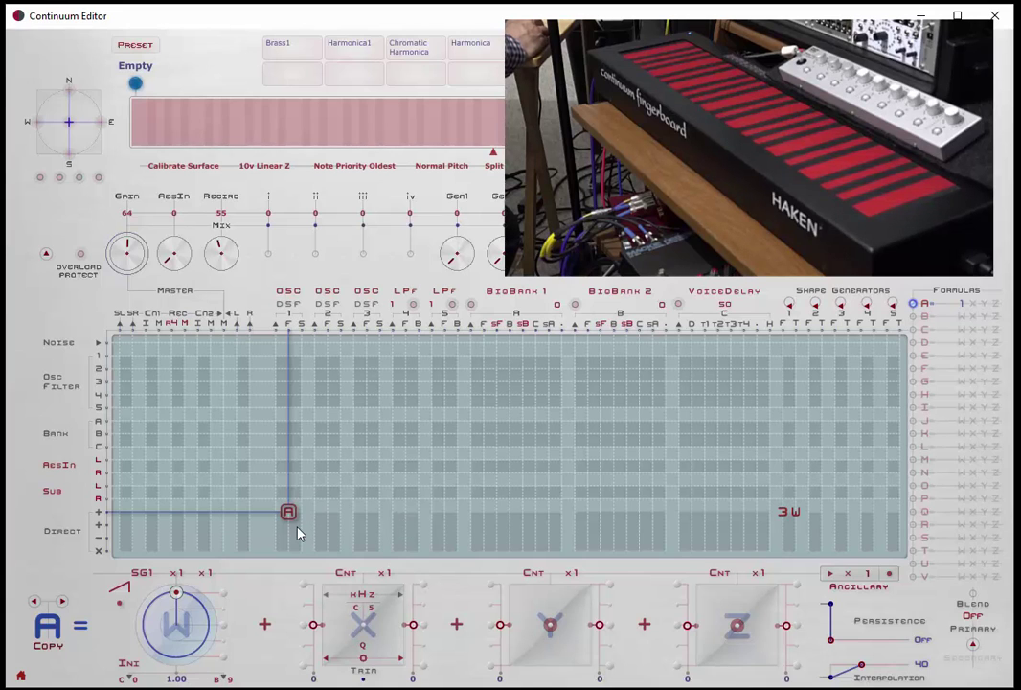
Put Z into row 1's SL and SR cells, then recall formula A's settings
click(120, 355)
key(z)
click(134, 356)
key(z)
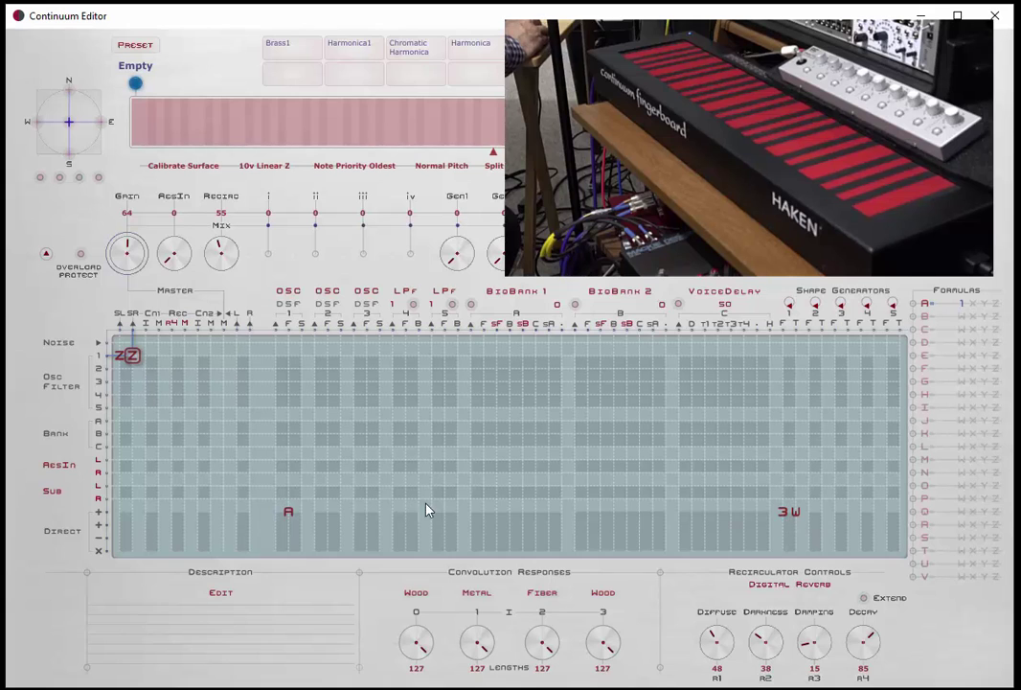
click(291, 514)
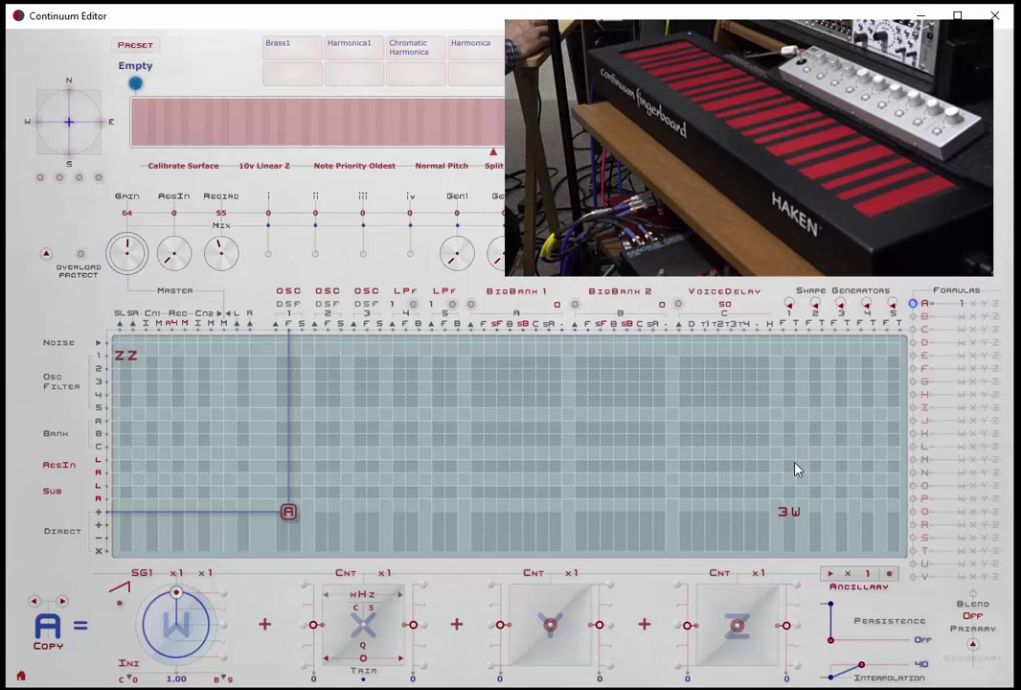
Change Shape Generator 1's F cell from 3W to 1W and keep the generator on Continuous Cycle
click(784, 514)
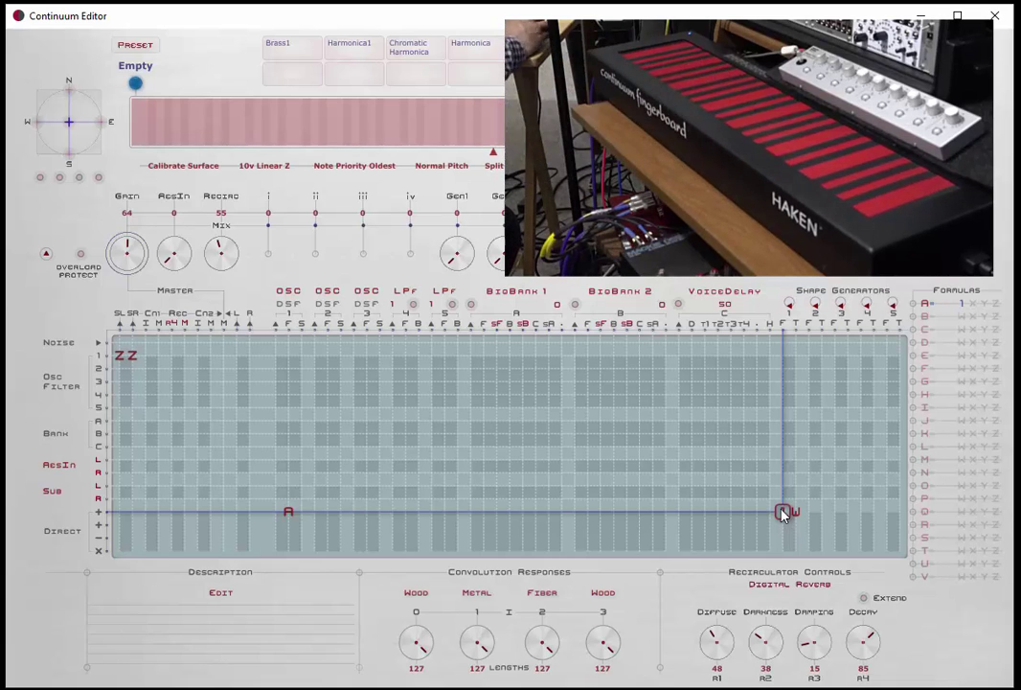
click(792, 307)
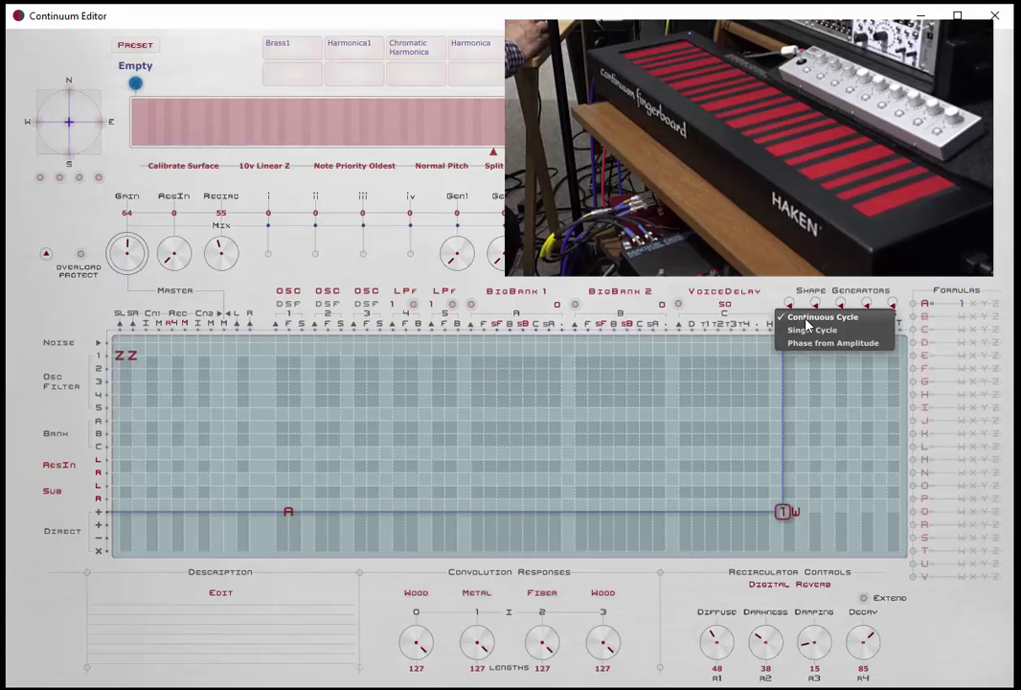
click(838, 342)
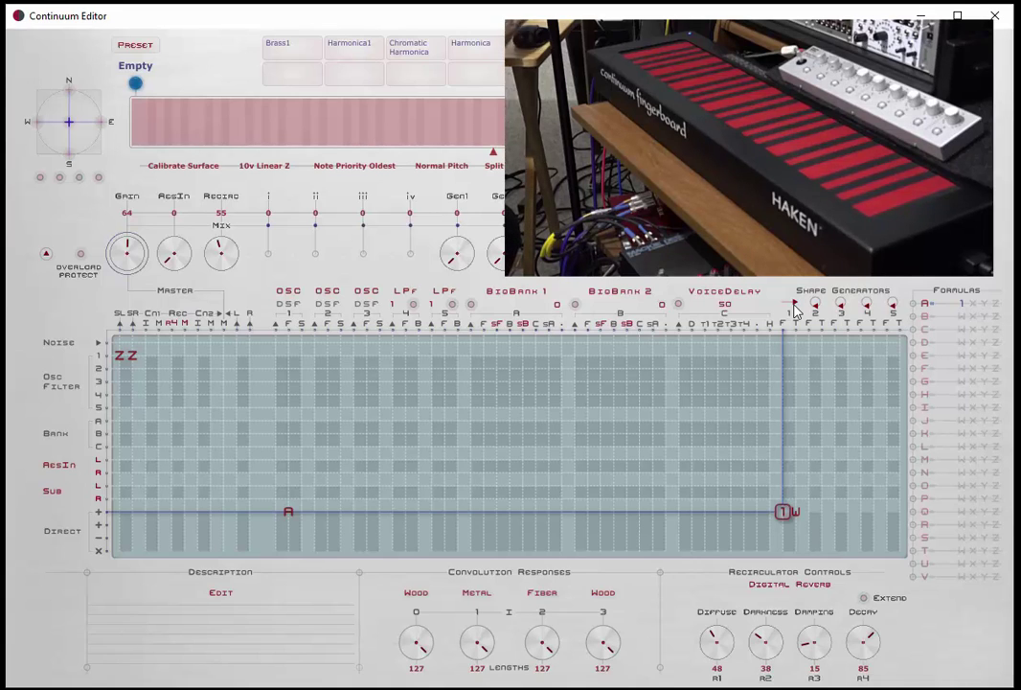
click(794, 309)
click(805, 323)
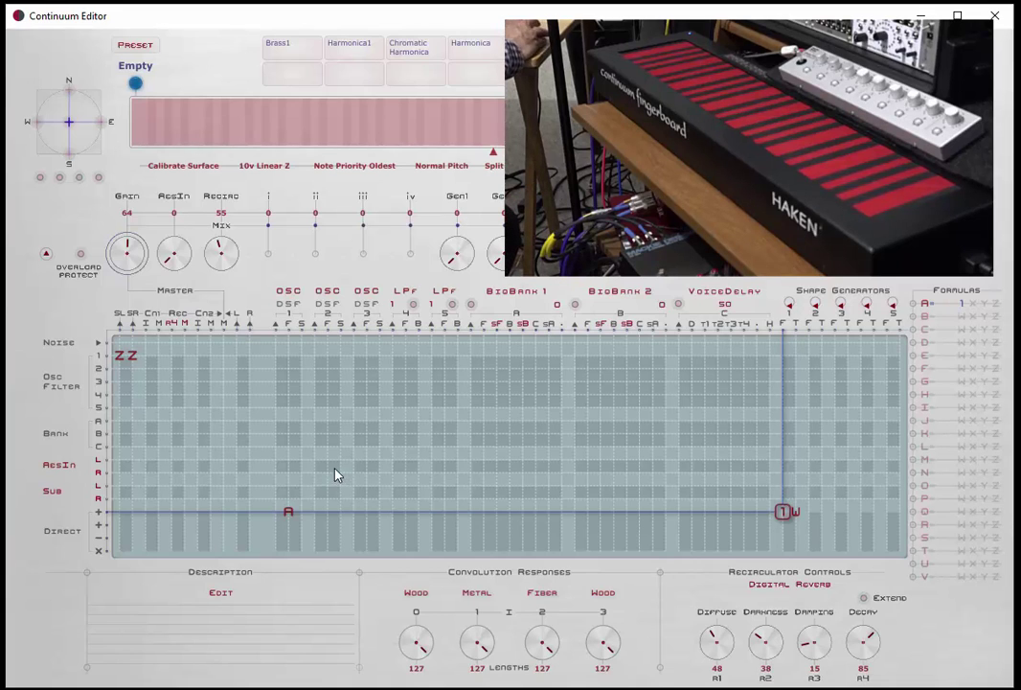
Switch formula A's shape generator waveform to Ramp Down
click(288, 513)
click(129, 585)
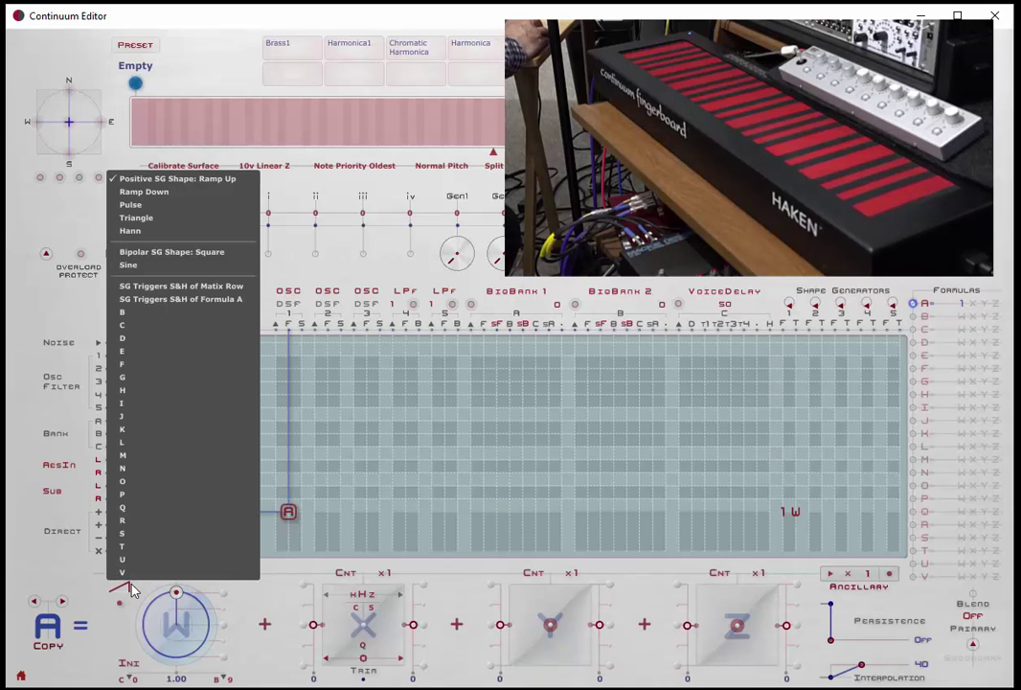
click(143, 199)
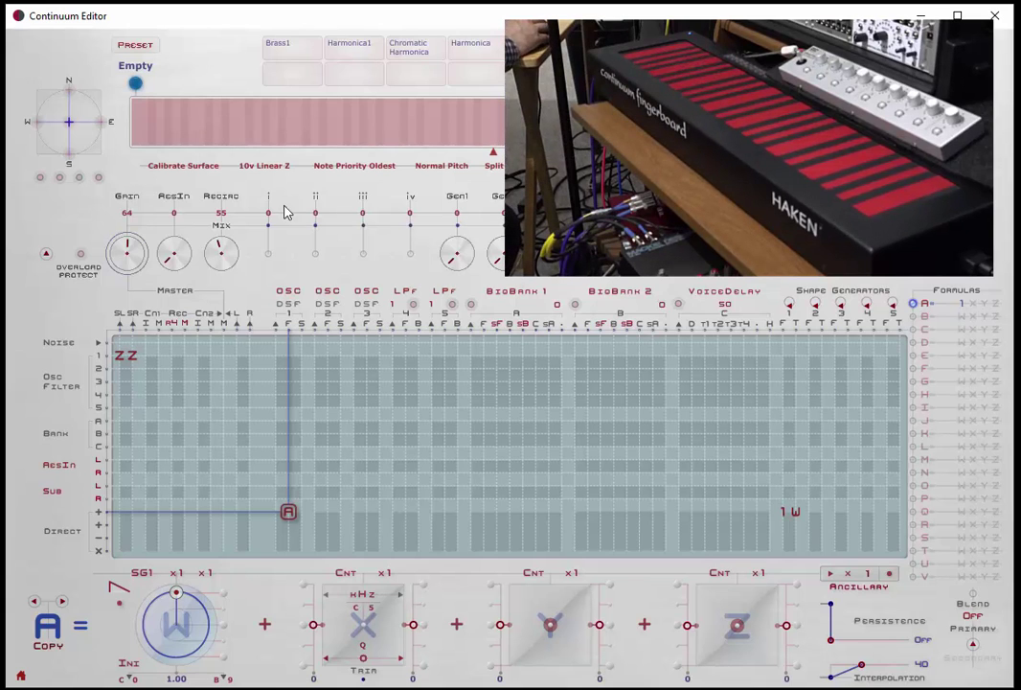
Change the waveform to Pulse, set SG1's rate cell to 9W, and put 9 below it
click(786, 514)
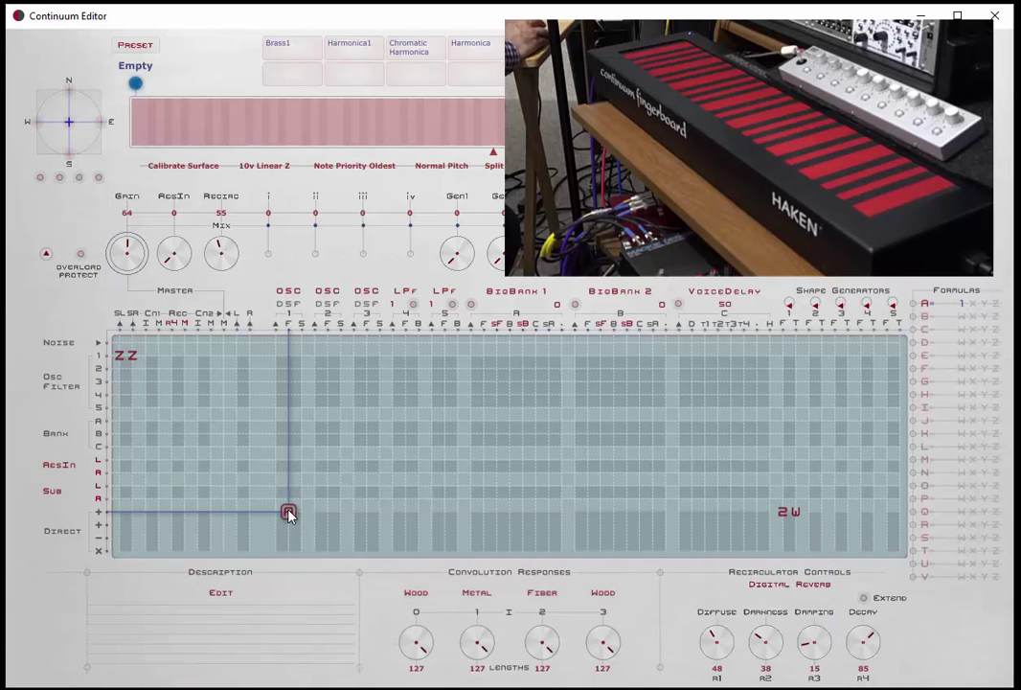
click(290, 515)
click(116, 590)
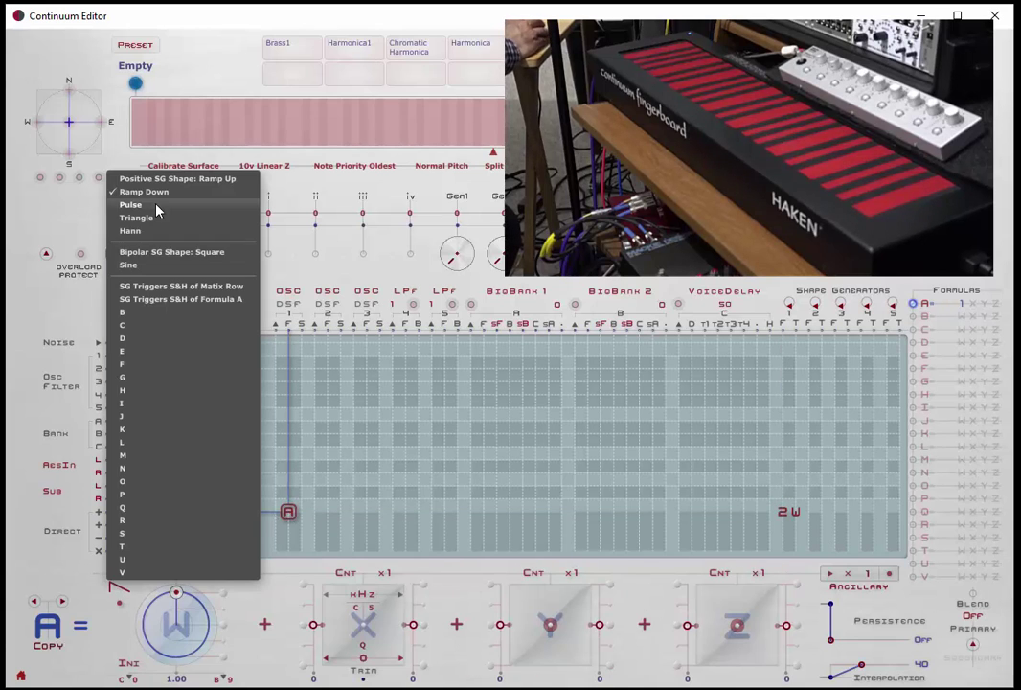
click(131, 204)
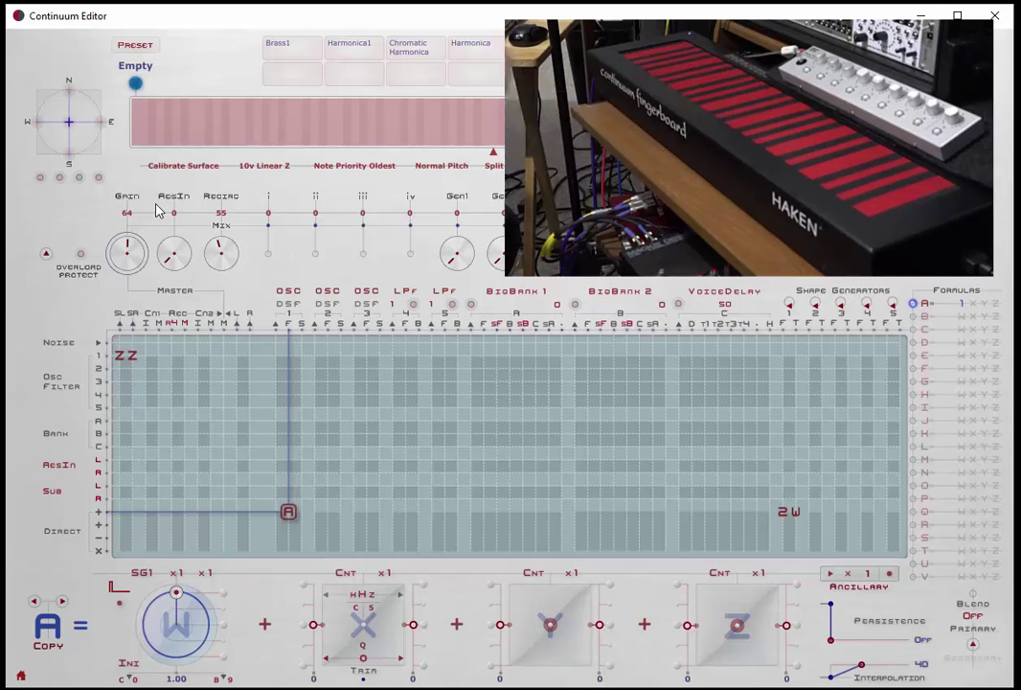
click(783, 512)
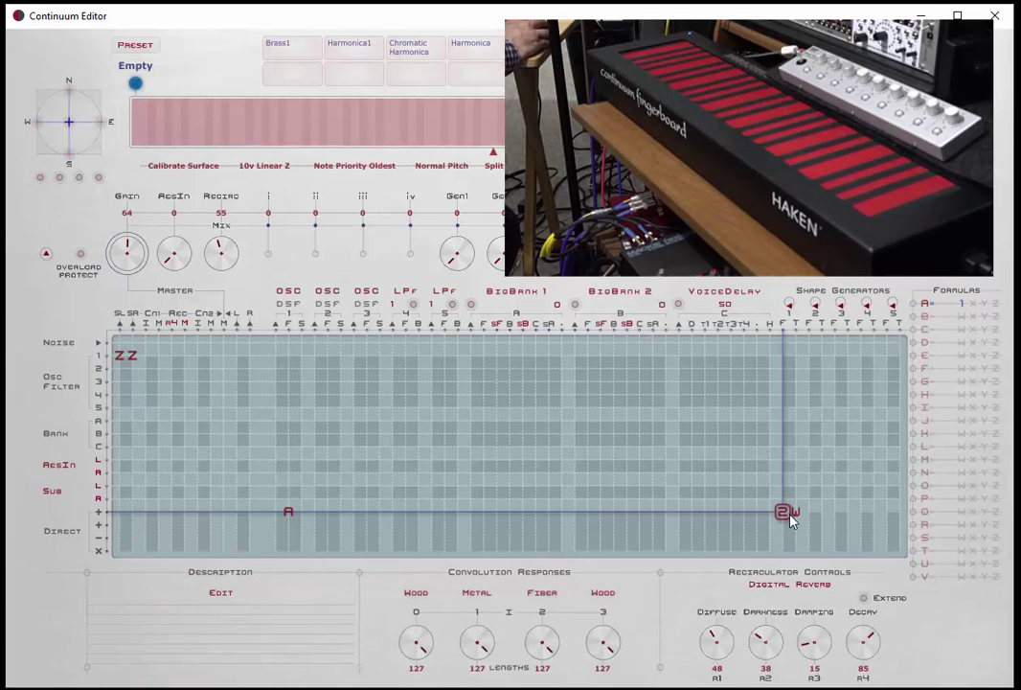
click(782, 523)
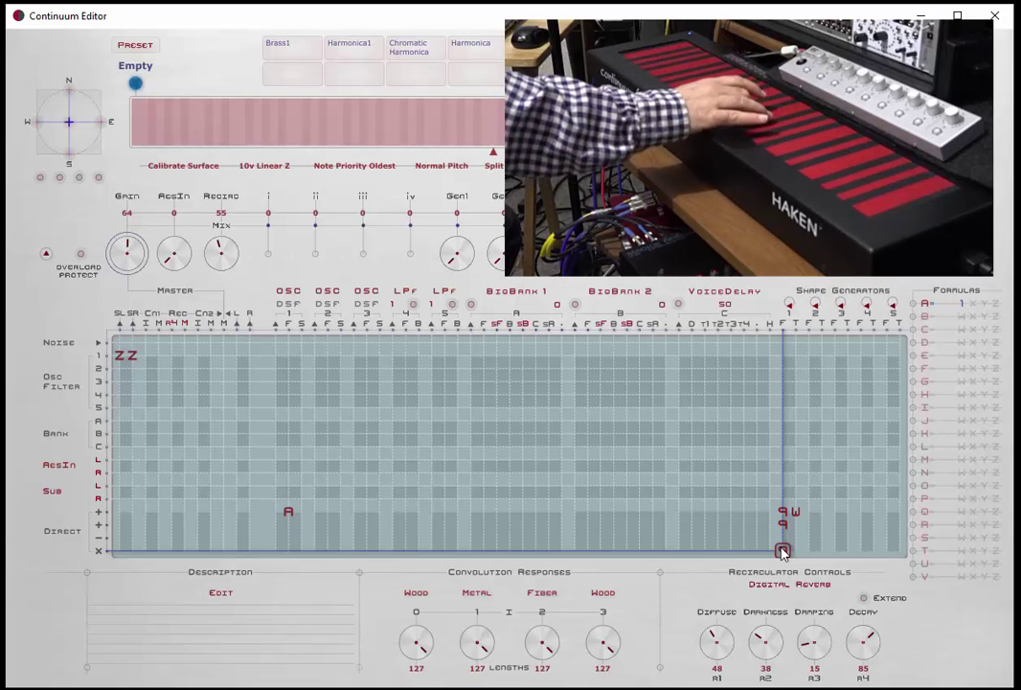
Enter 9 in the X-row cell, switch SG1's shape to Sine, and check oscillator 1's cell reads 1620
text(9)
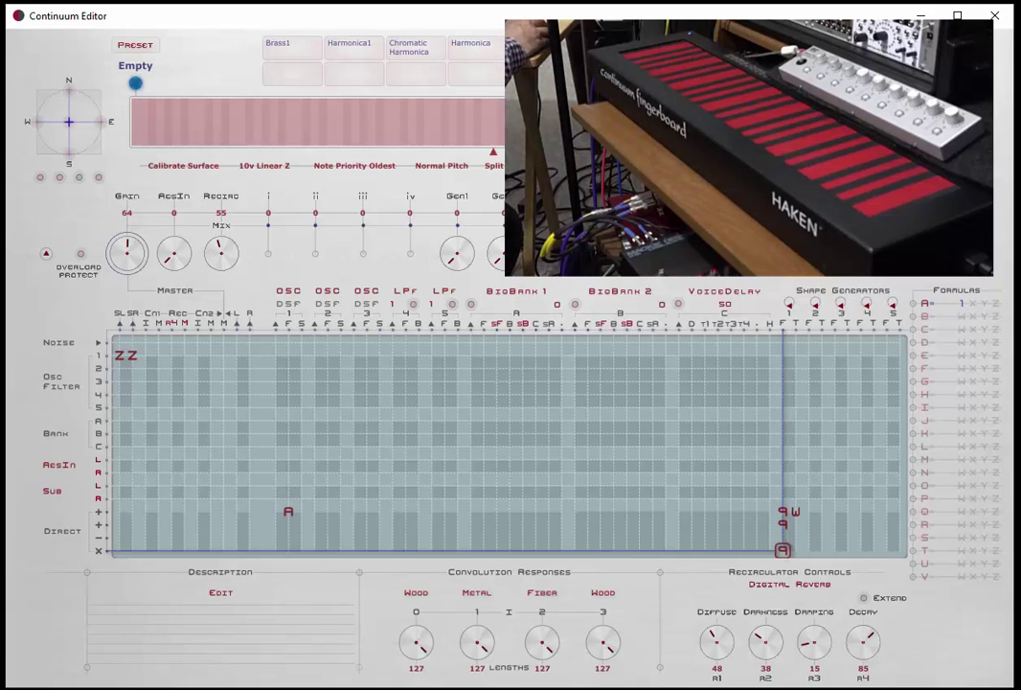
click(289, 513)
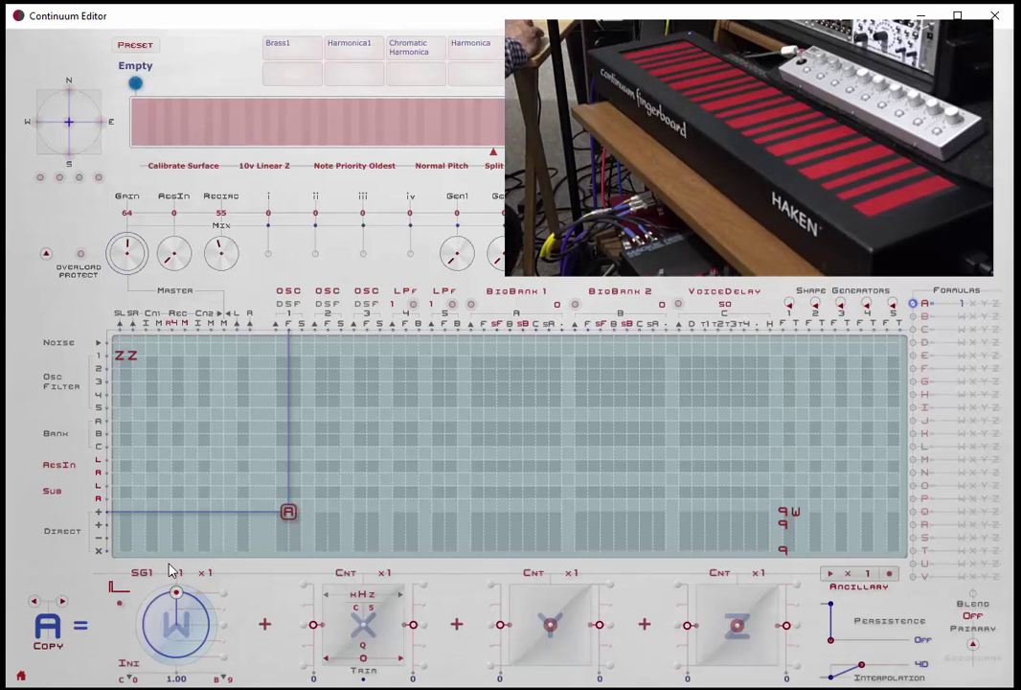
click(111, 594)
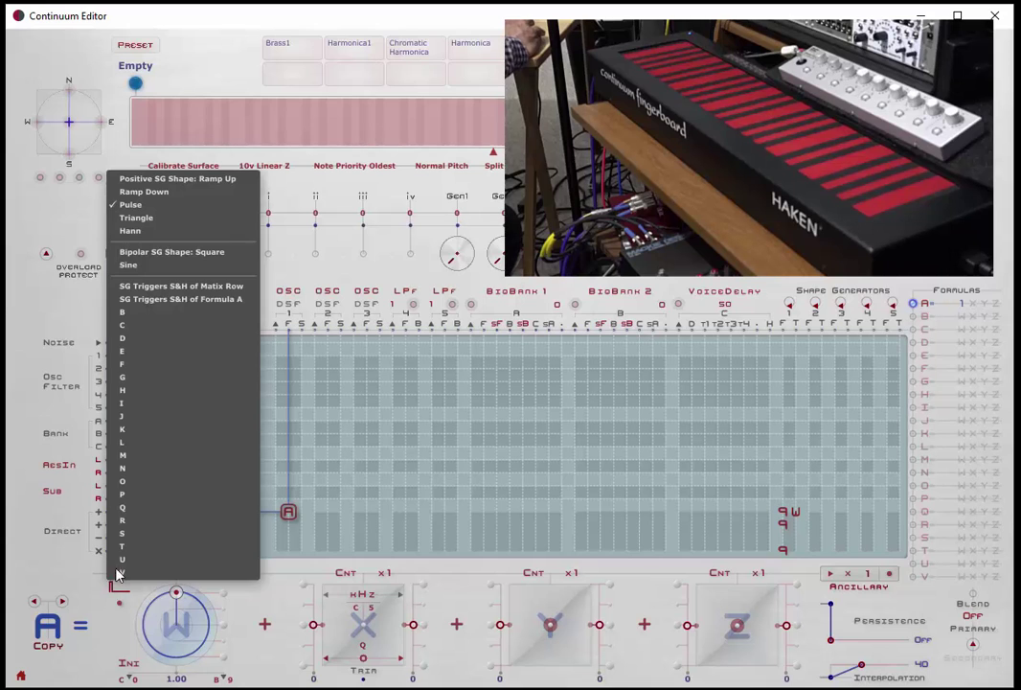
click(156, 270)
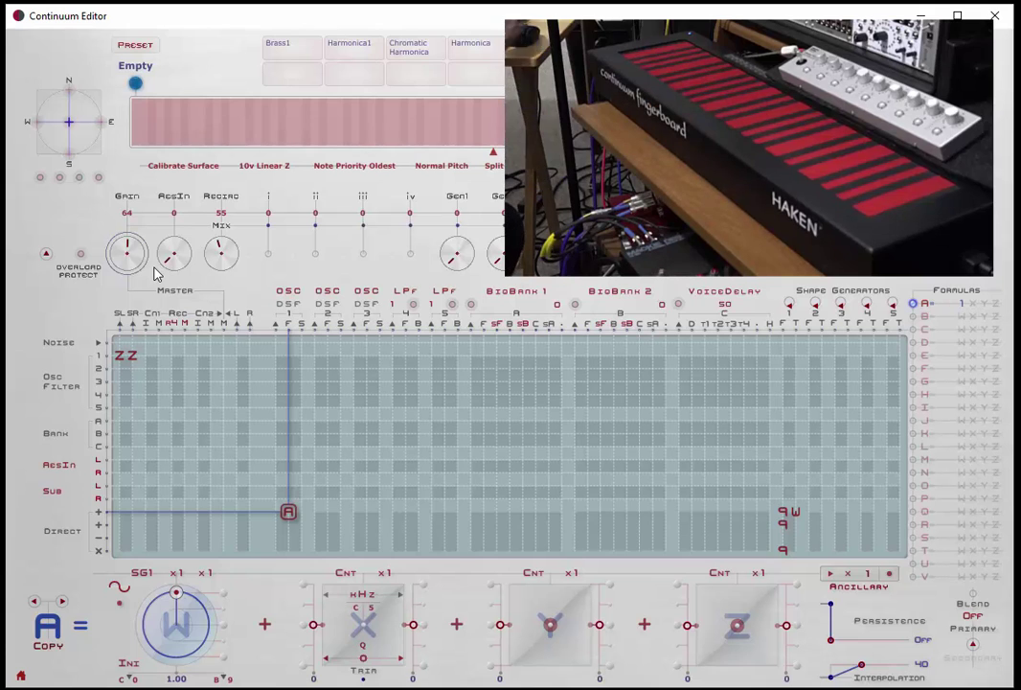
click(287, 515)
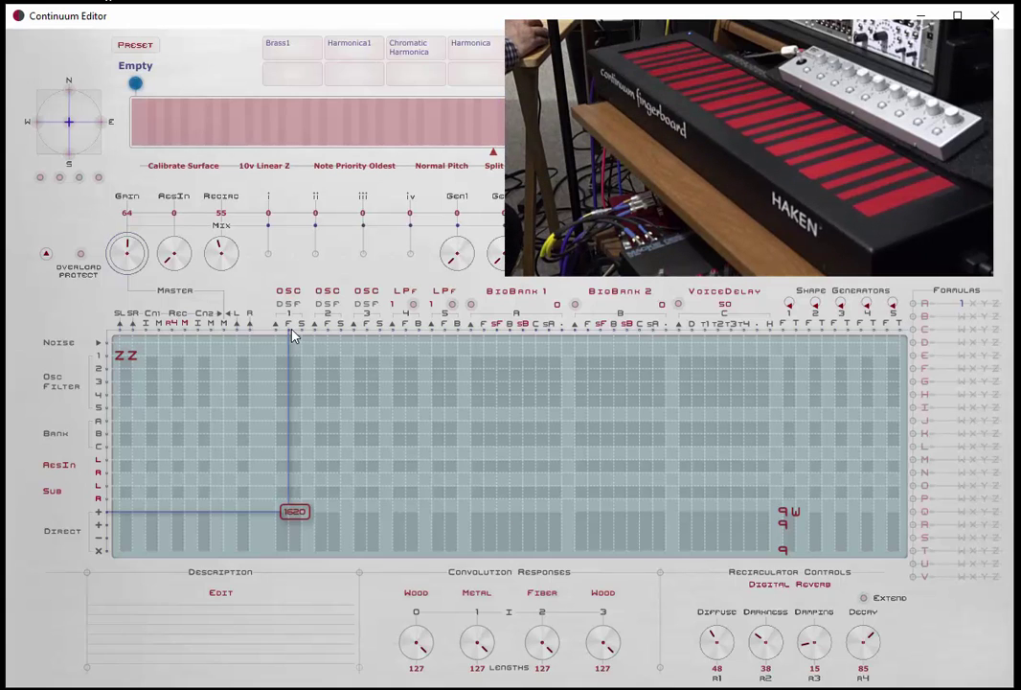
Clear the stray 9 entries from Shape Generator 1's column, leaving 2W in its Direct cell
click(291, 514)
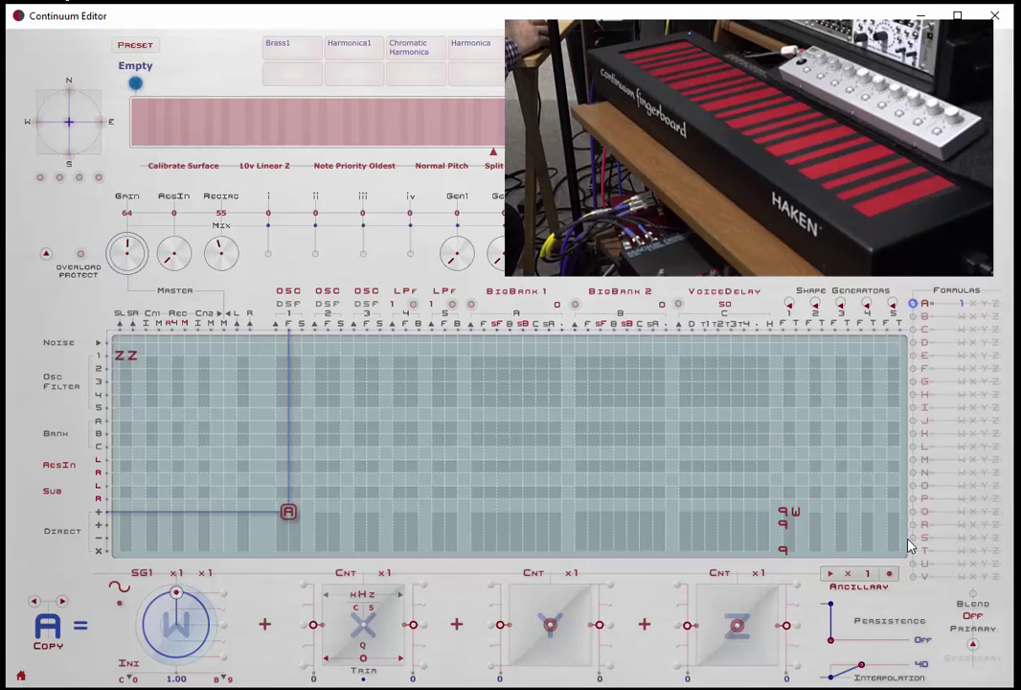
click(783, 515)
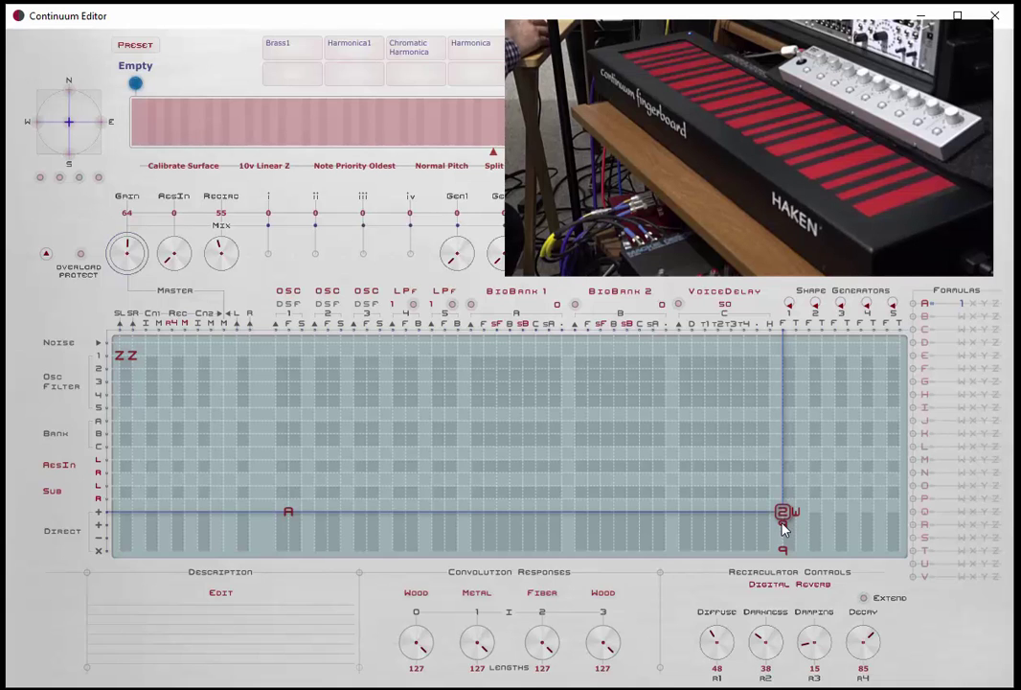
click(783, 524)
click(784, 550)
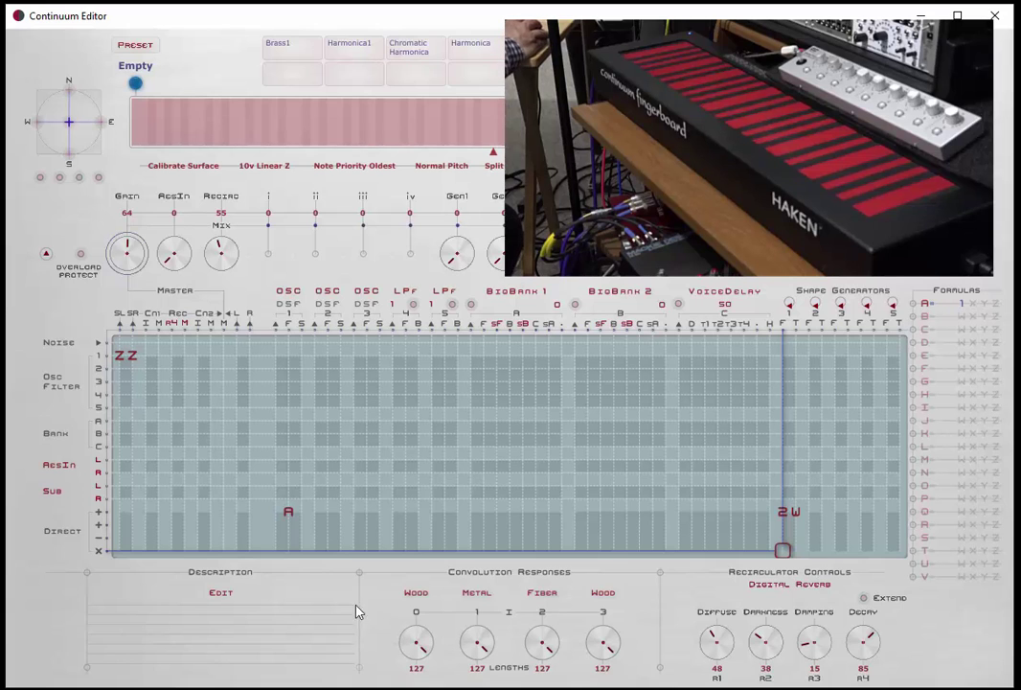
click(290, 512)
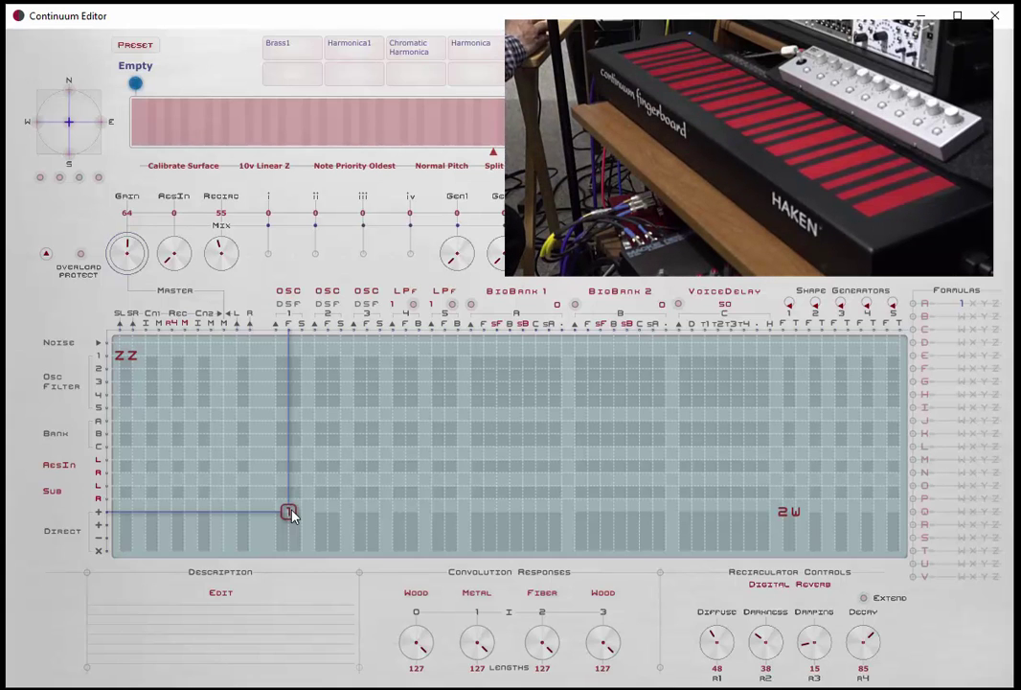
Assign formula A to oscillator 1's F cell on the second Direct + row, below the X entry
click(289, 512)
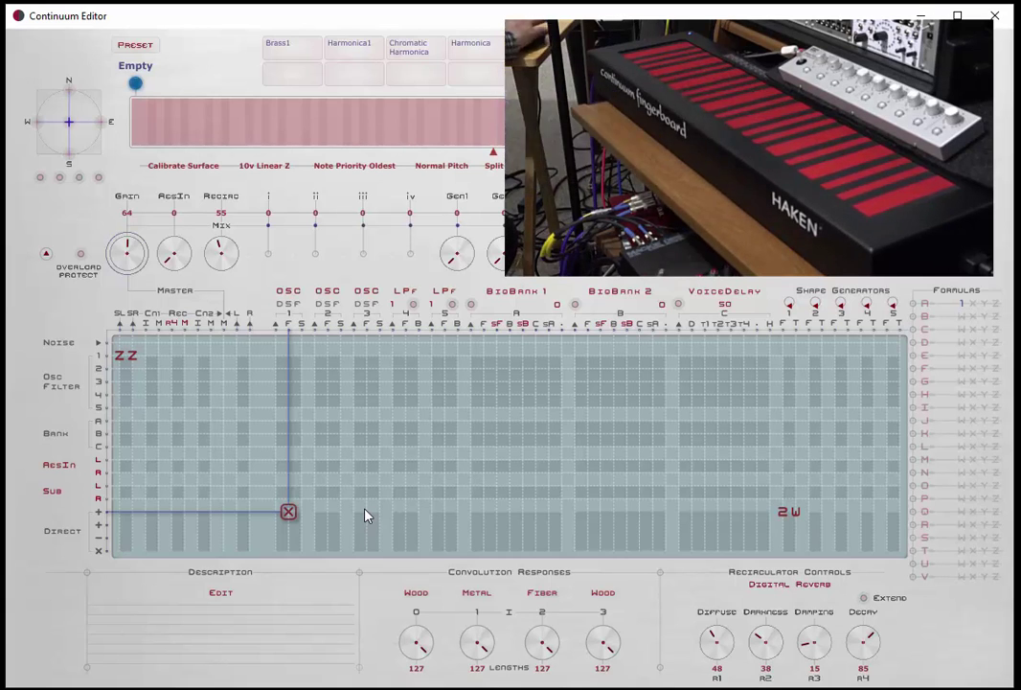
click(290, 525)
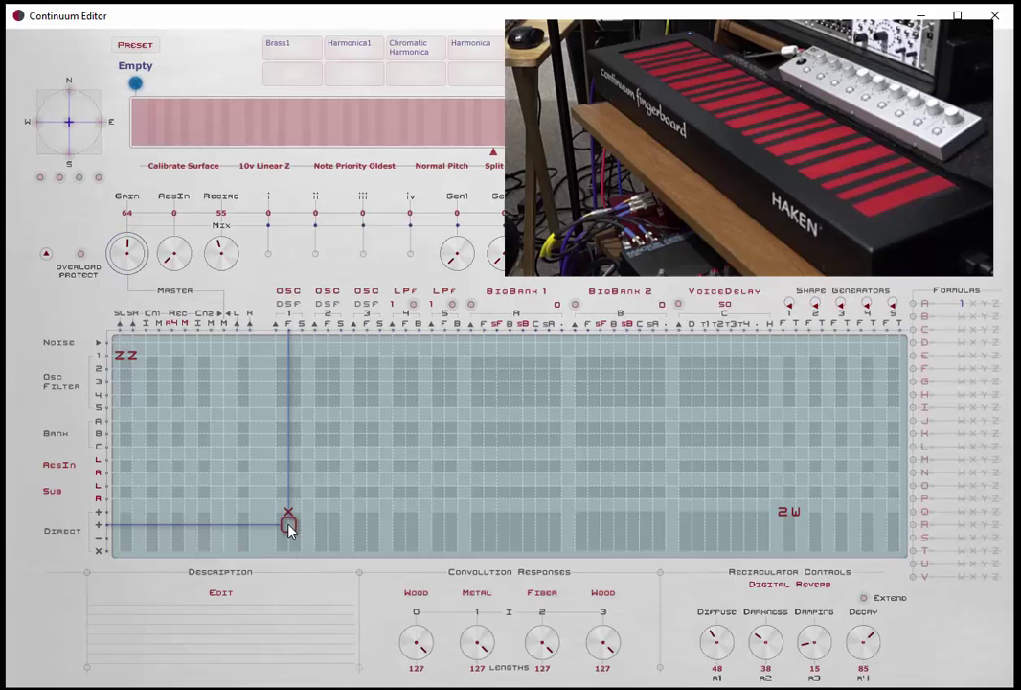
click(289, 527)
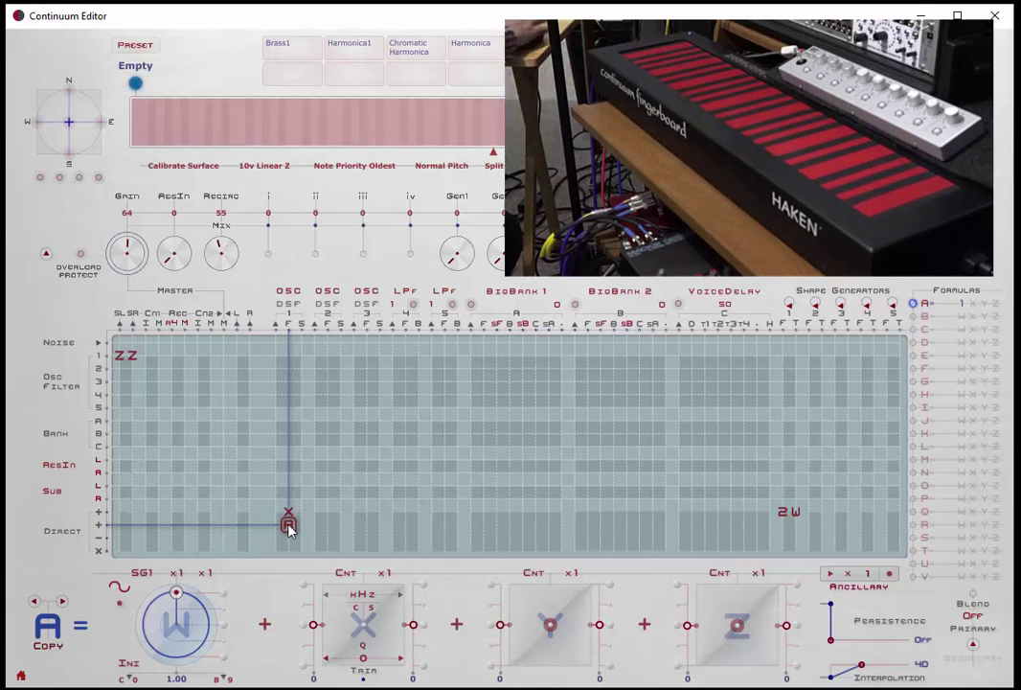
Give Shape Generator 1 a Triangle shape and raise its Direct entry from 2W to 4W
click(123, 591)
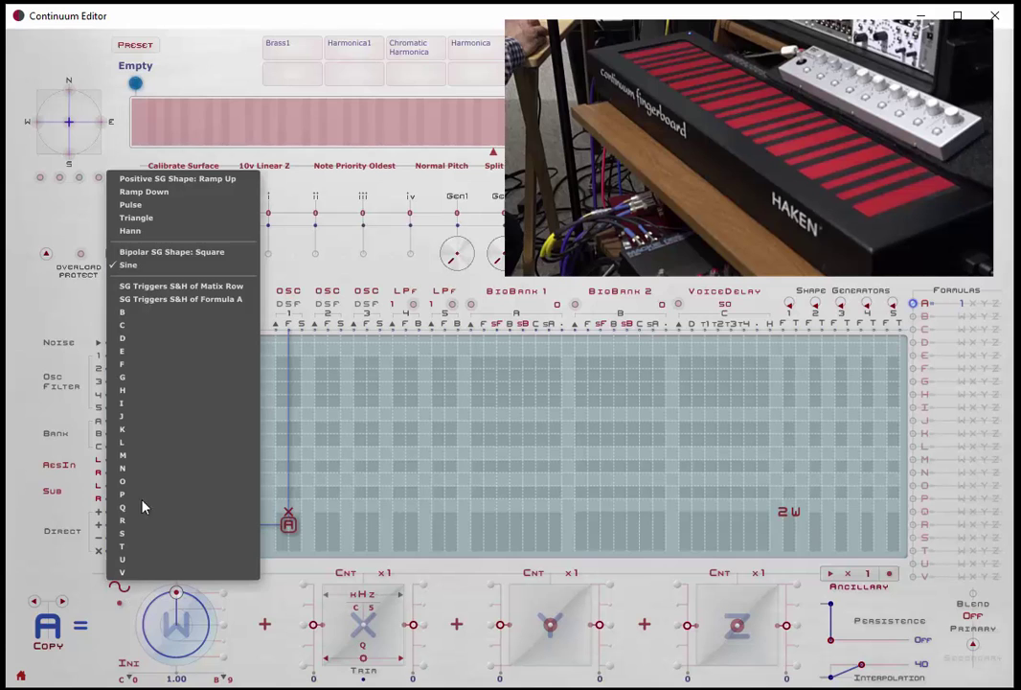
click(144, 218)
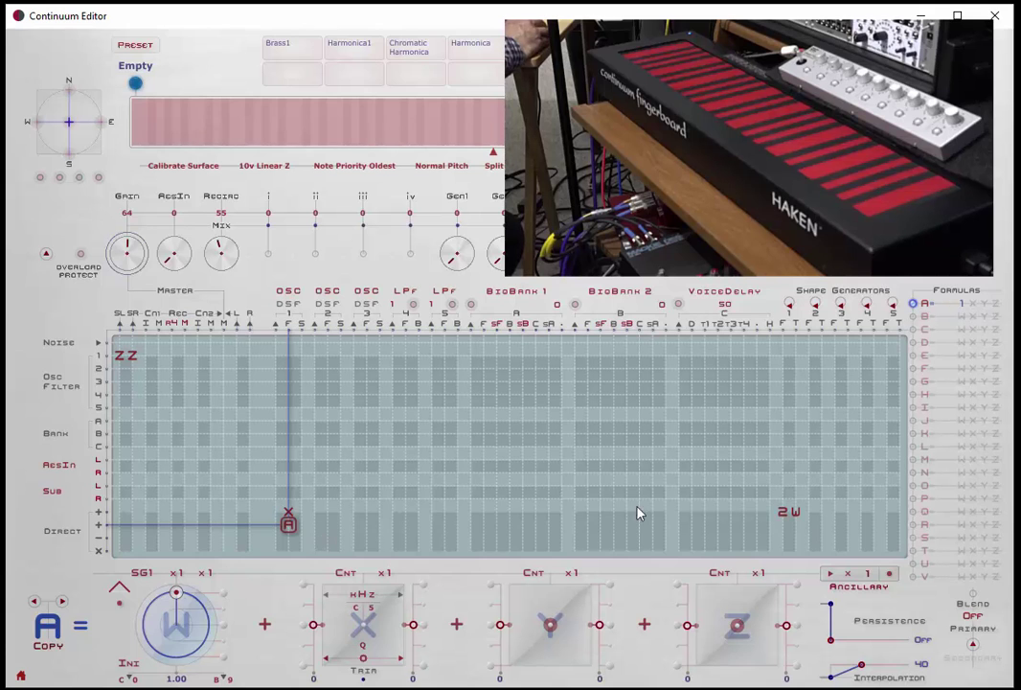
click(787, 517)
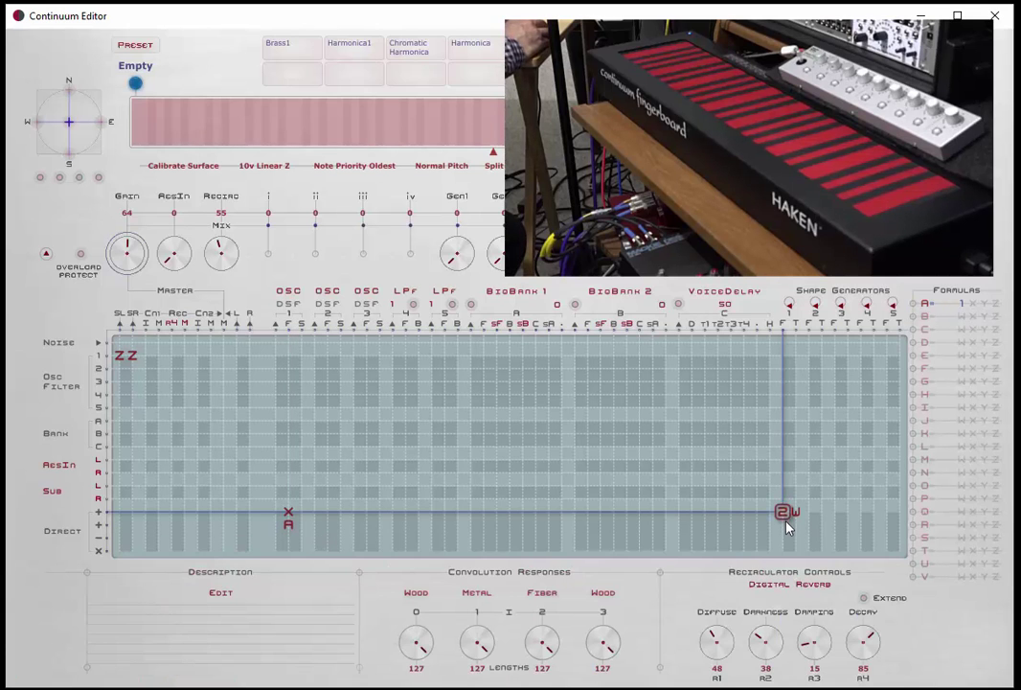
scroll(788, 528, up, 2)
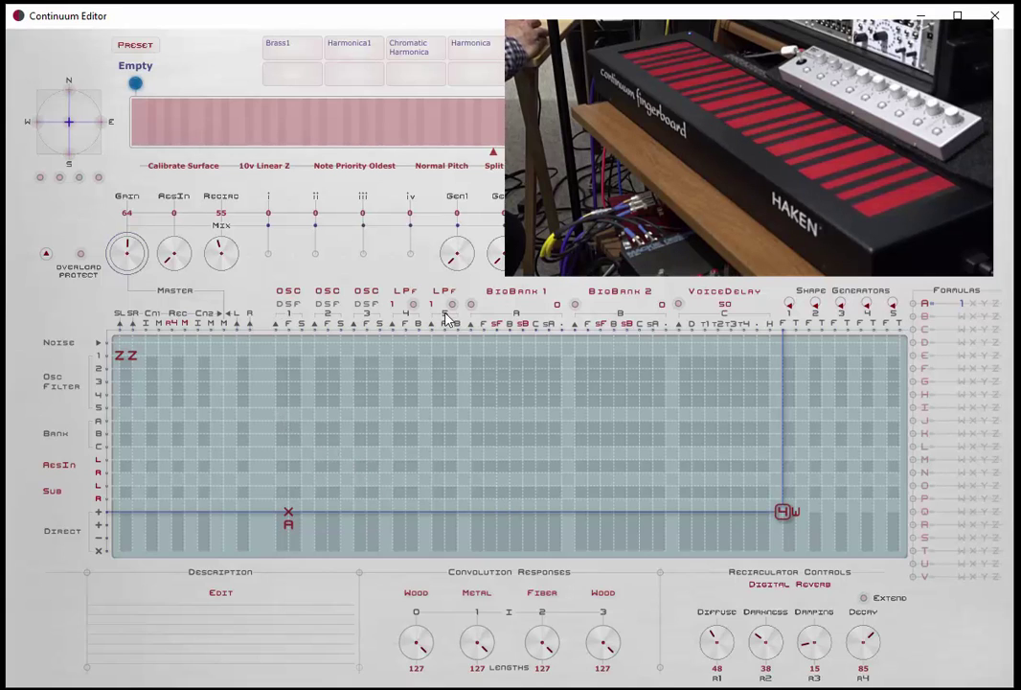
Place formula A in oscillator 1's row 1 cell, then clear it, leaving only SG1's 6W entry
click(276, 360)
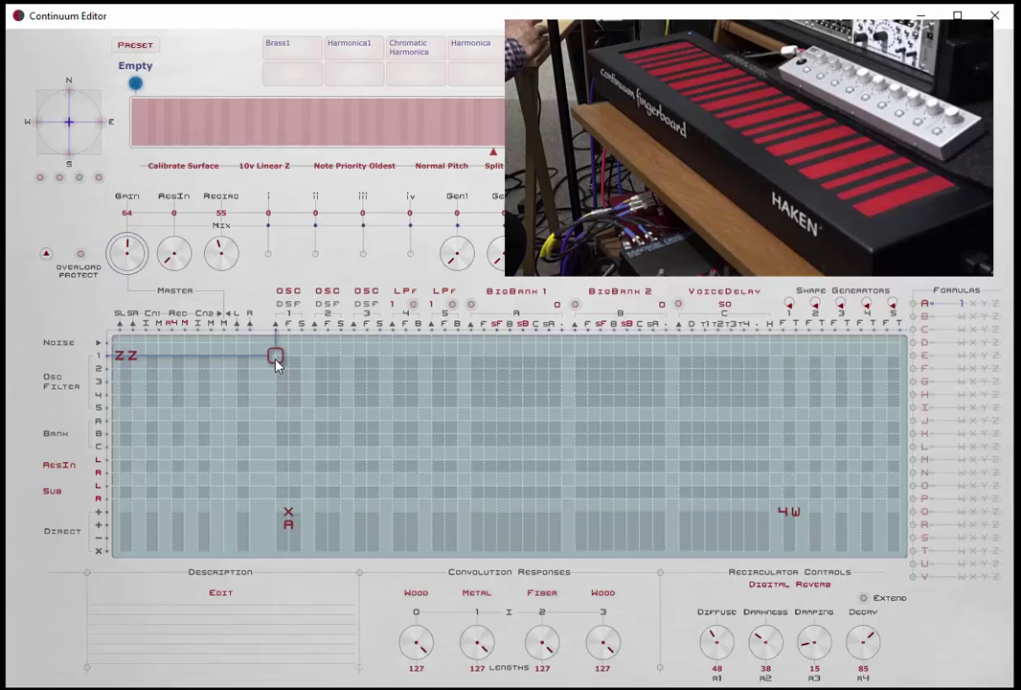
click(276, 359)
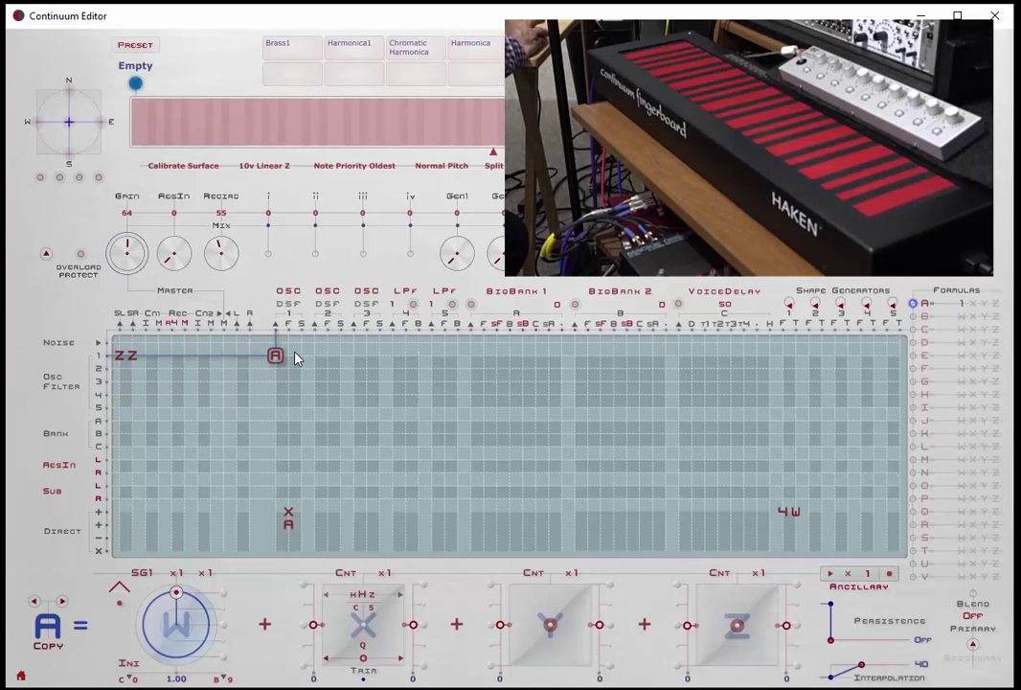
click(276, 356)
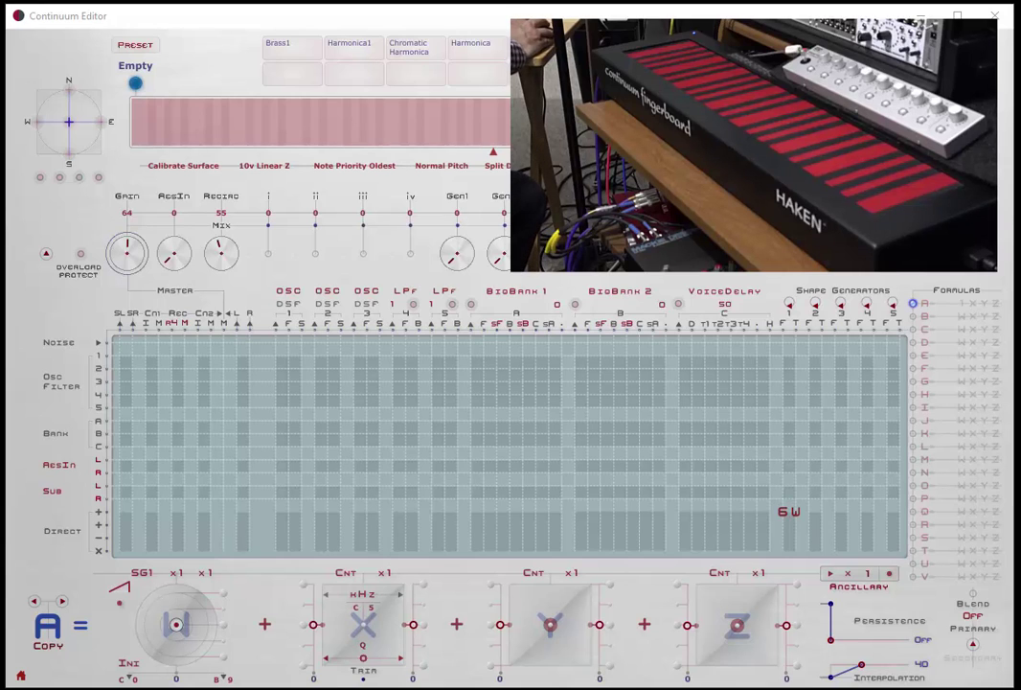
click(784, 514)
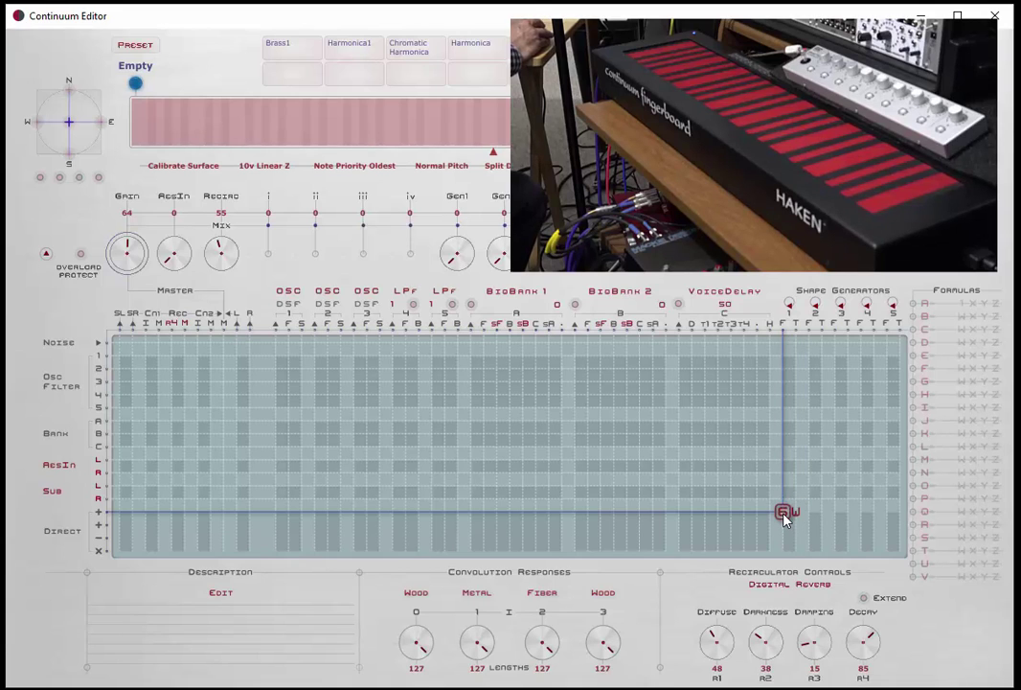
click(915, 304)
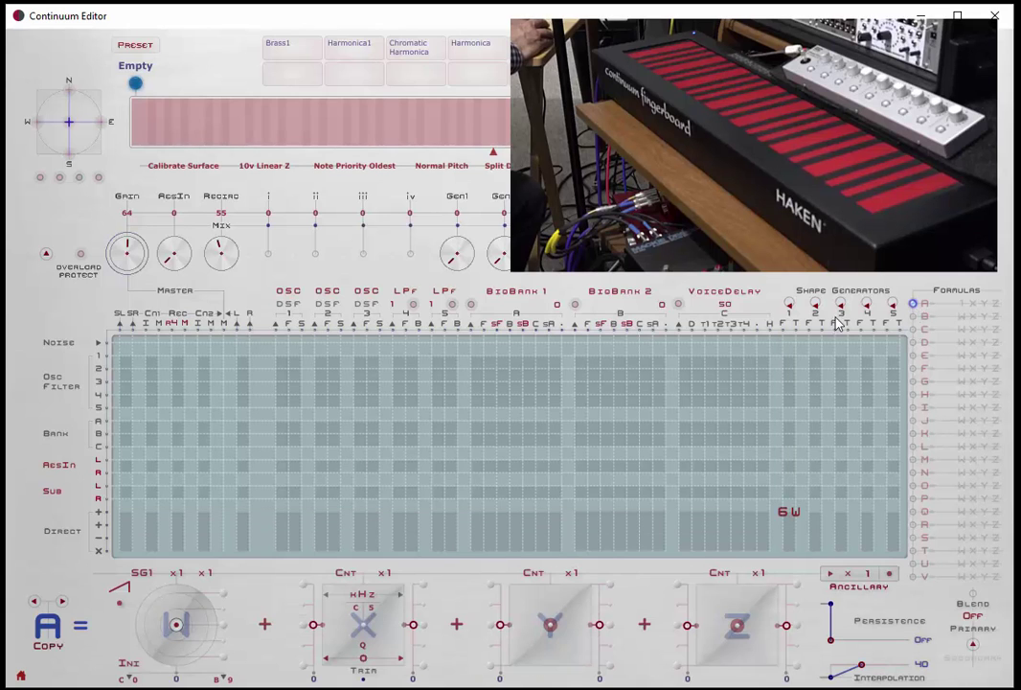
Put shape generator 1 in formula A's W term in 'SG Triggers S&H of Matix Row' mode, enabled at 1.00
click(141, 573)
click(144, 623)
click(140, 573)
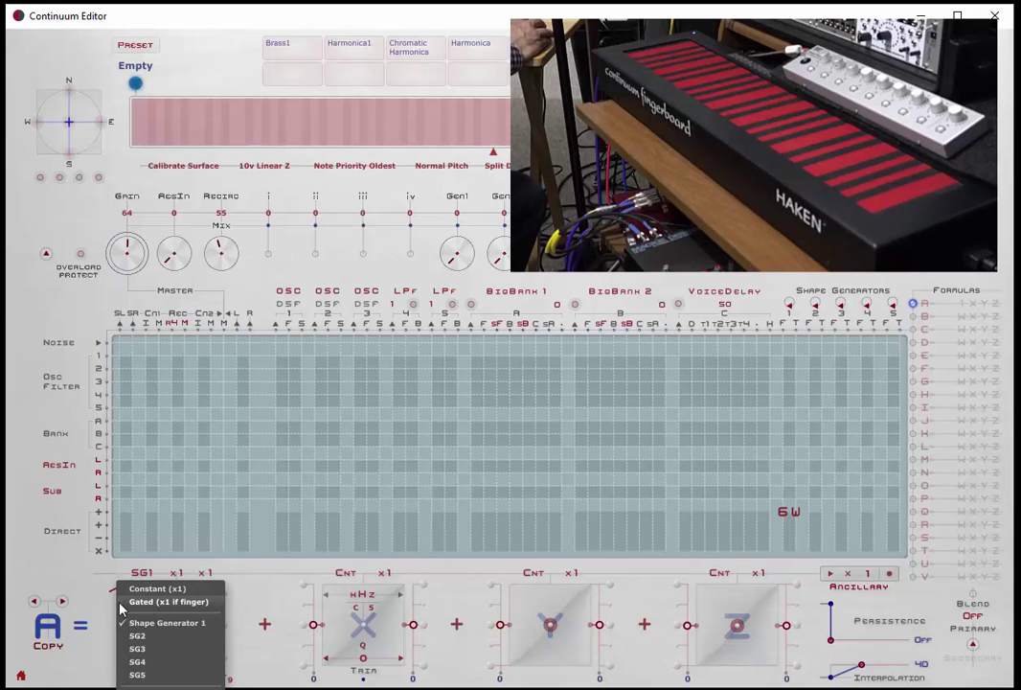
click(113, 587)
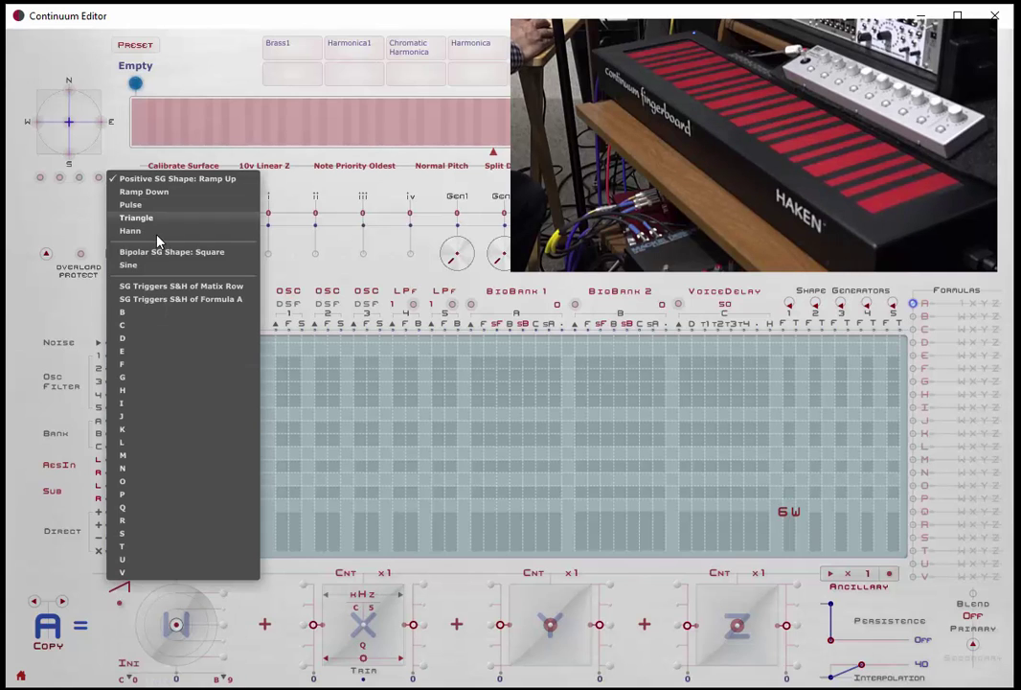
click(199, 296)
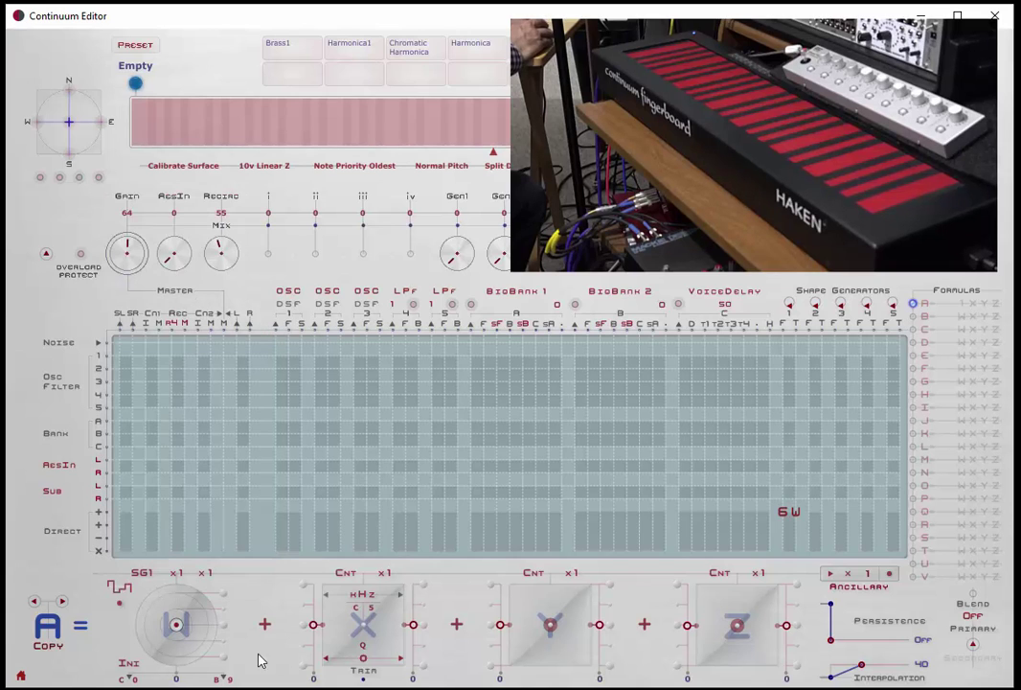
click(156, 659)
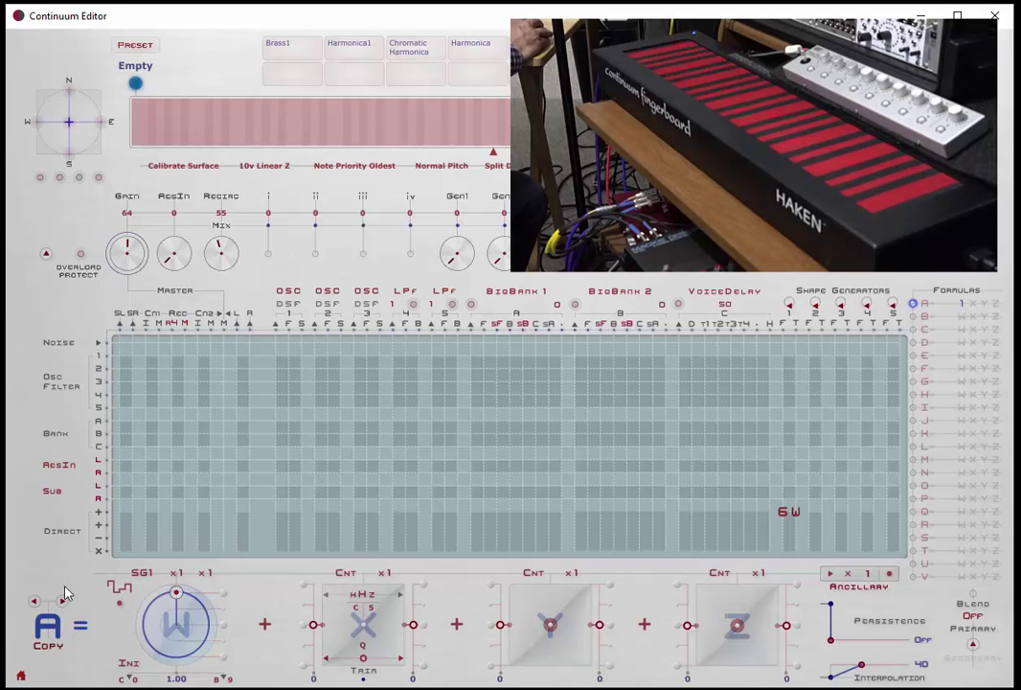
Place formula A in the Noise row cell under the first LPF, then bring up formula B
click(394, 344)
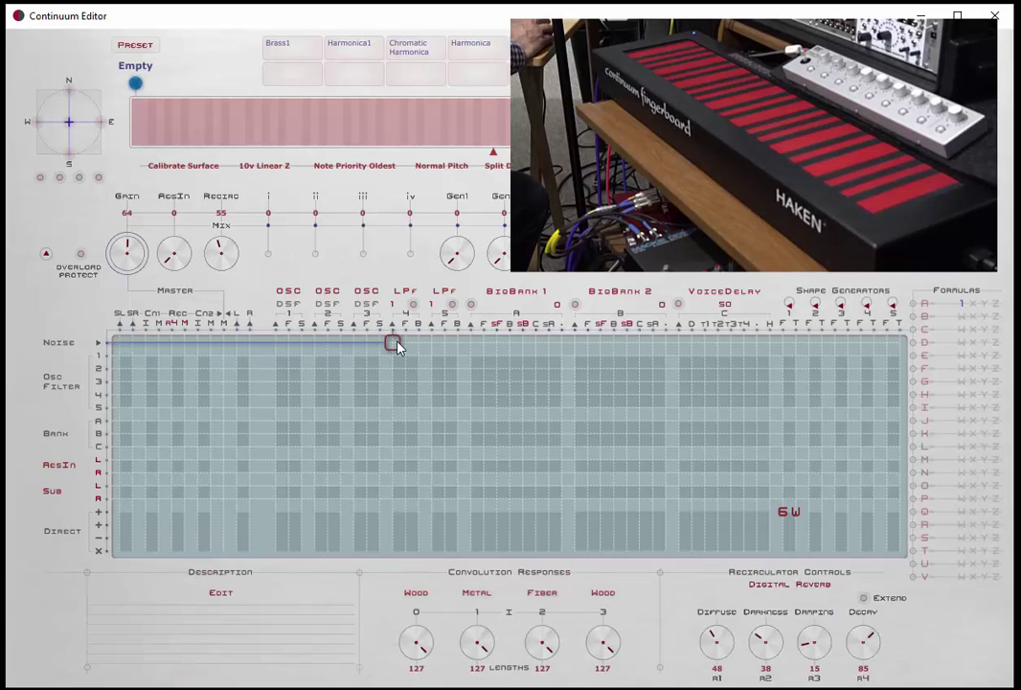
click(394, 344)
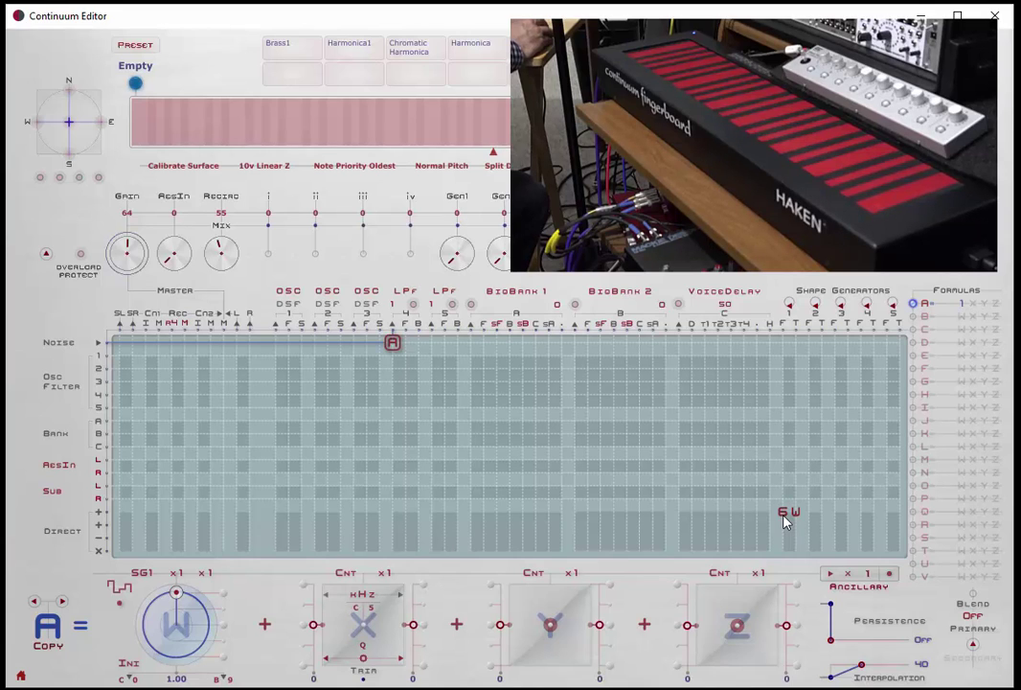
click(913, 317)
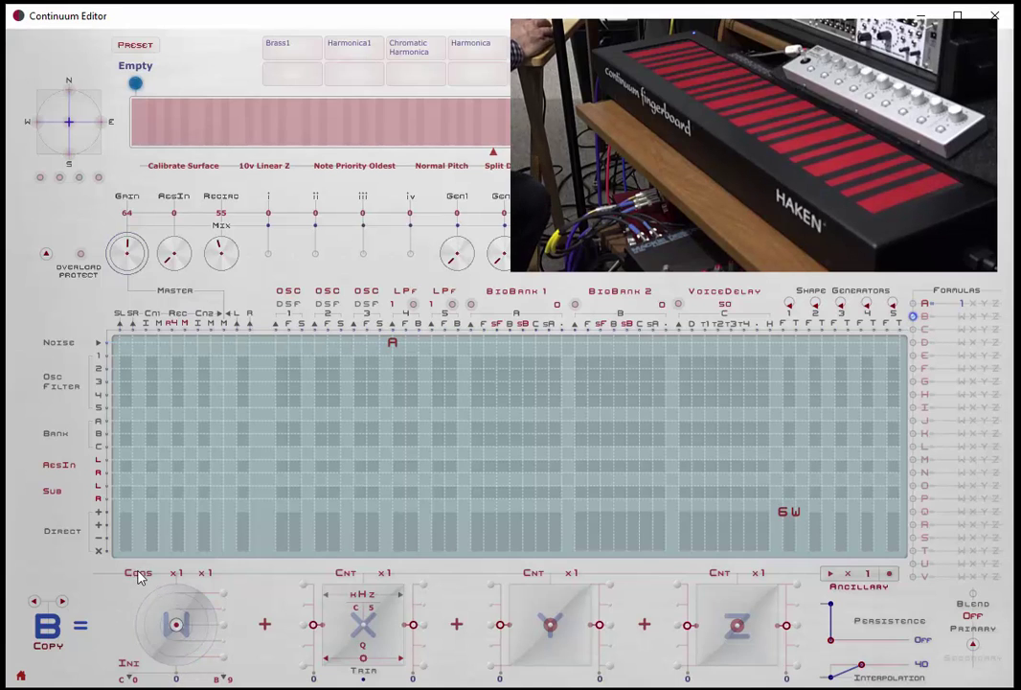
Enable formula B's Cons W term at 1.00 and set its Ancillary selector to A
click(224, 602)
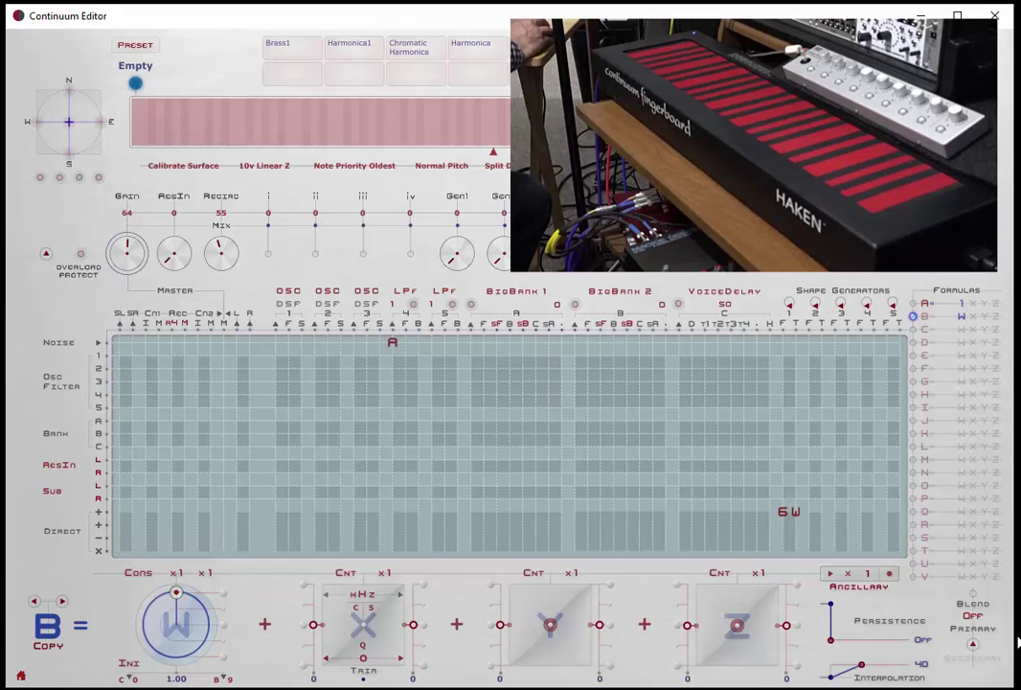
click(394, 344)
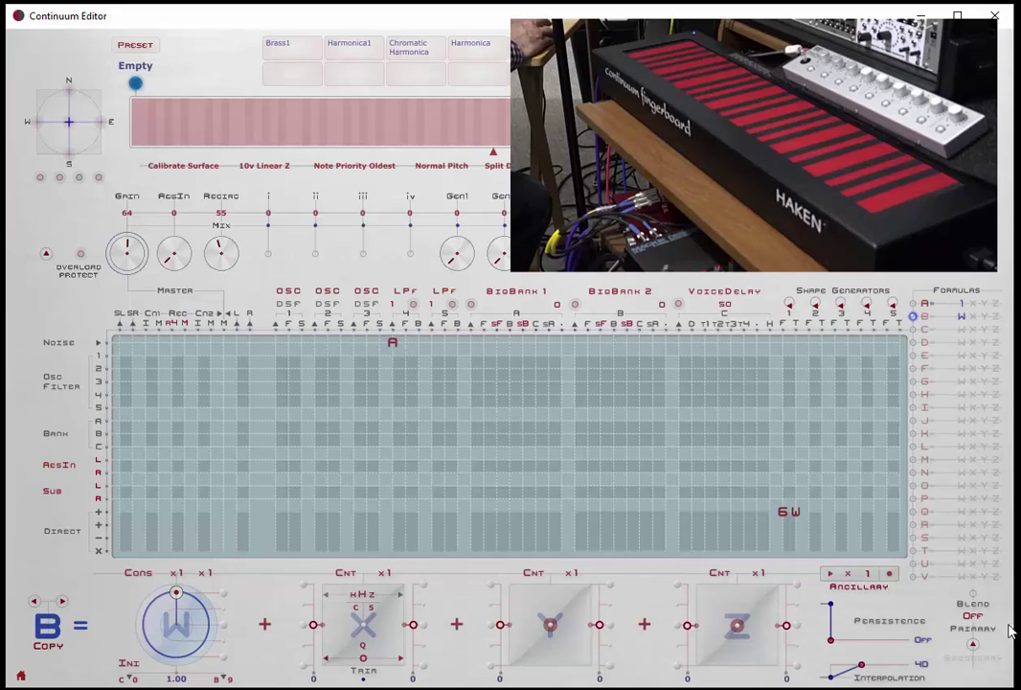
click(866, 574)
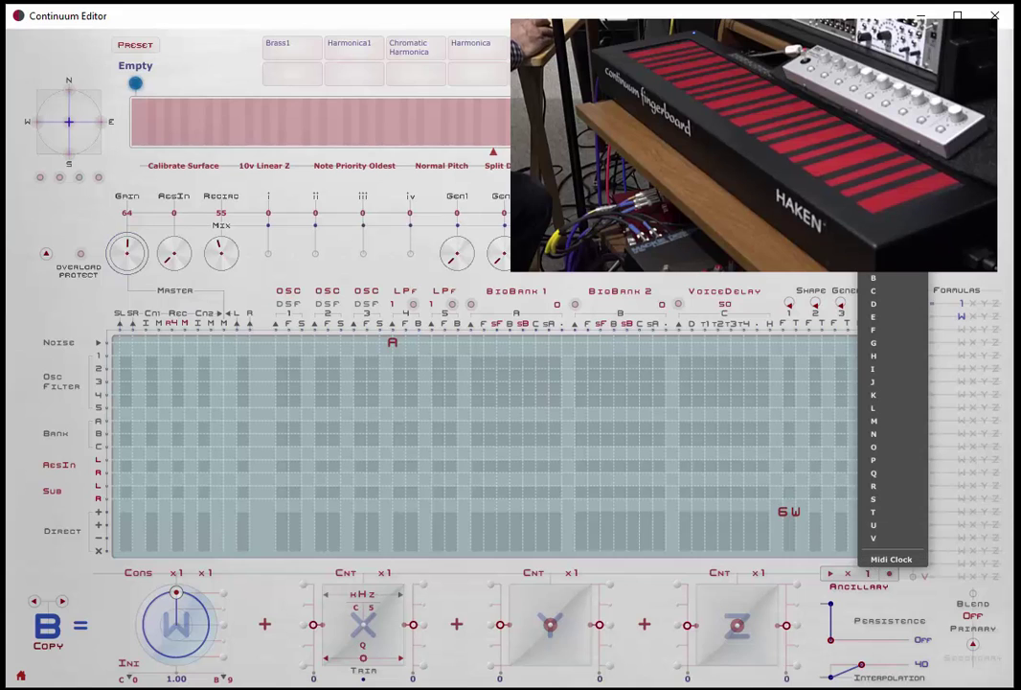
key(Escape)
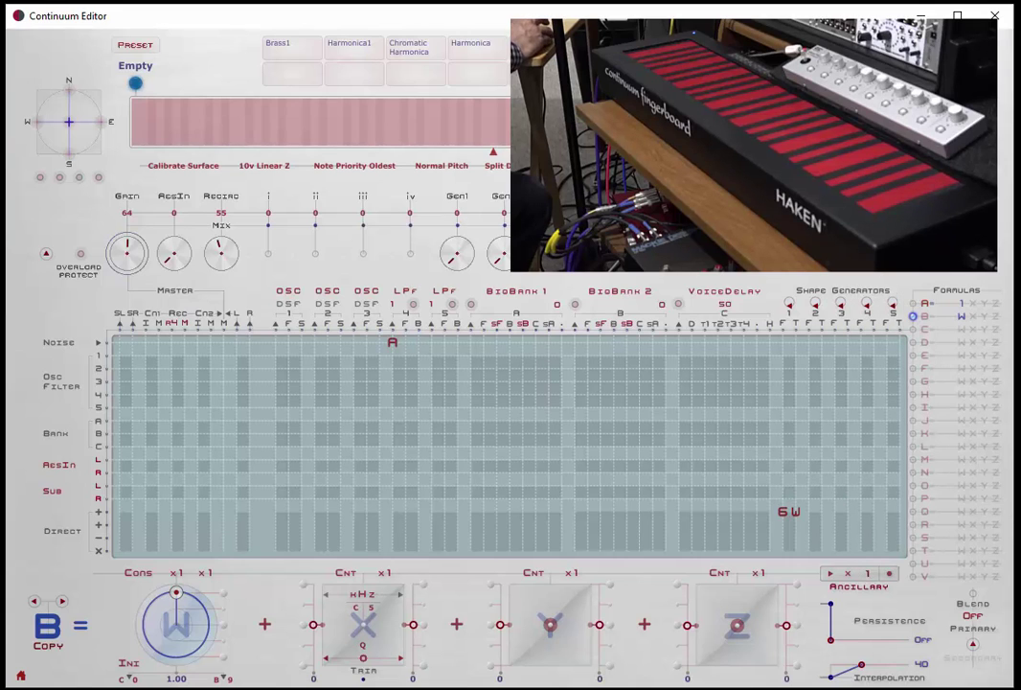
click(865, 574)
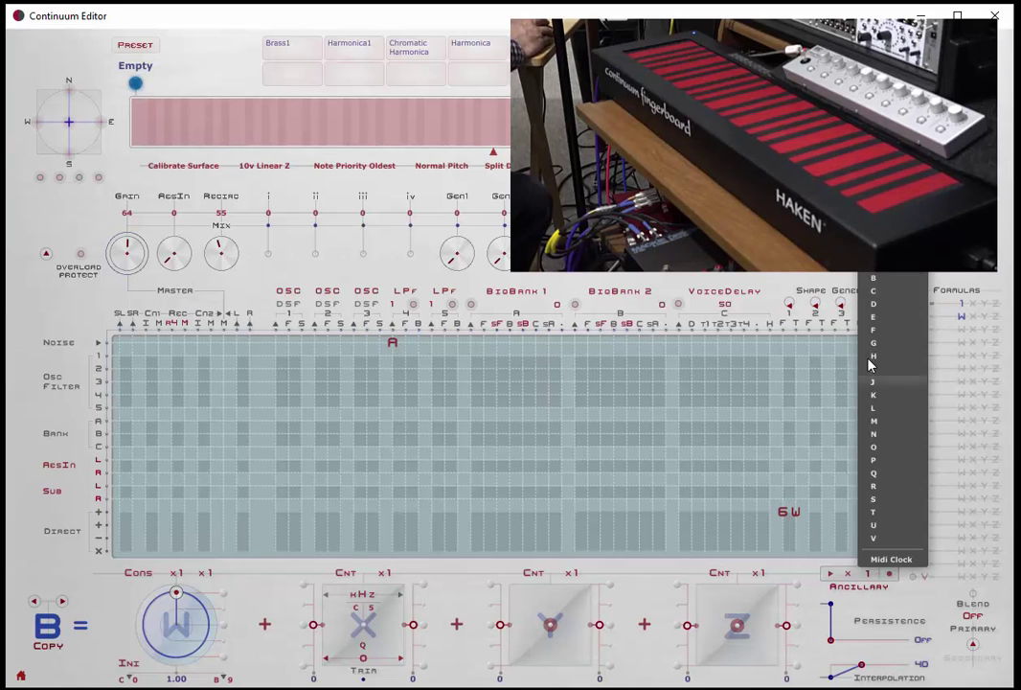
click(874, 280)
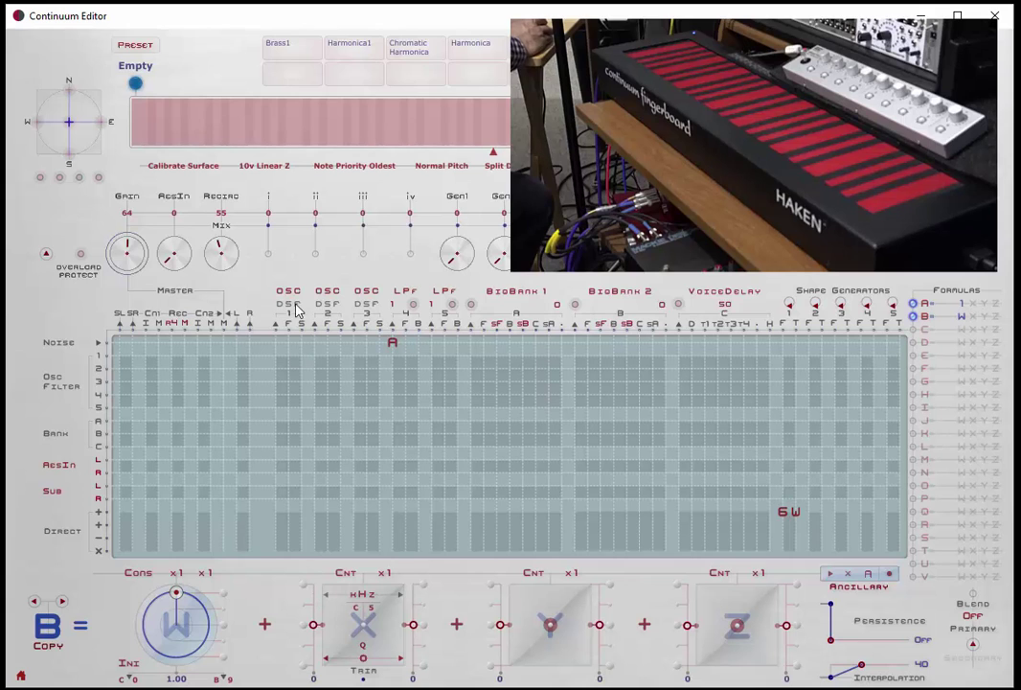
Enter formula B into oscillator 1's Direct row cell
click(288, 515)
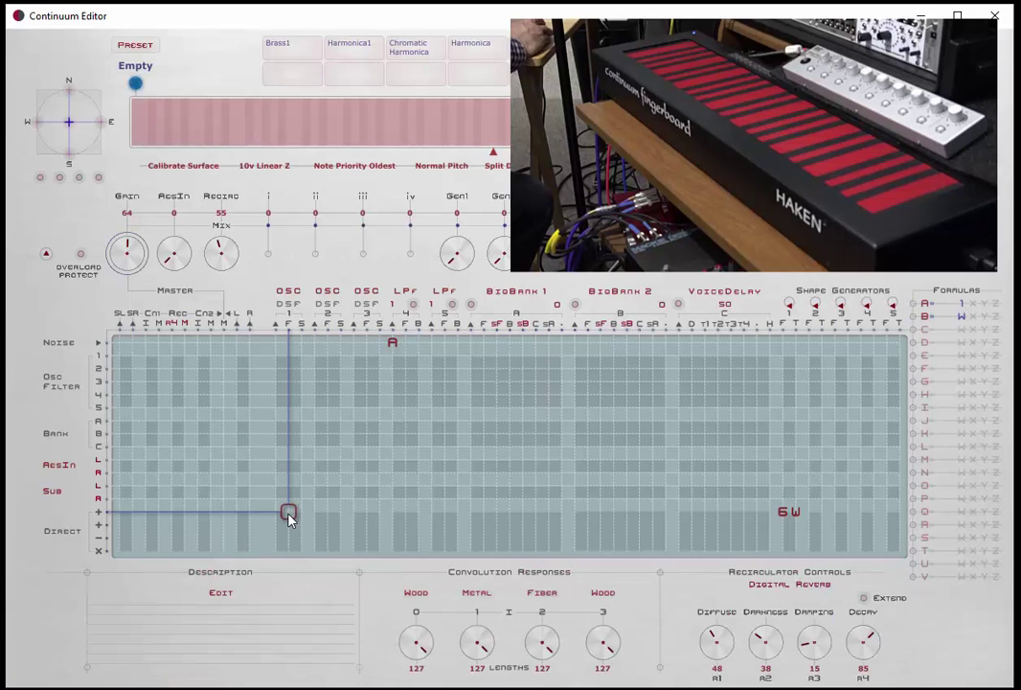
click(288, 515)
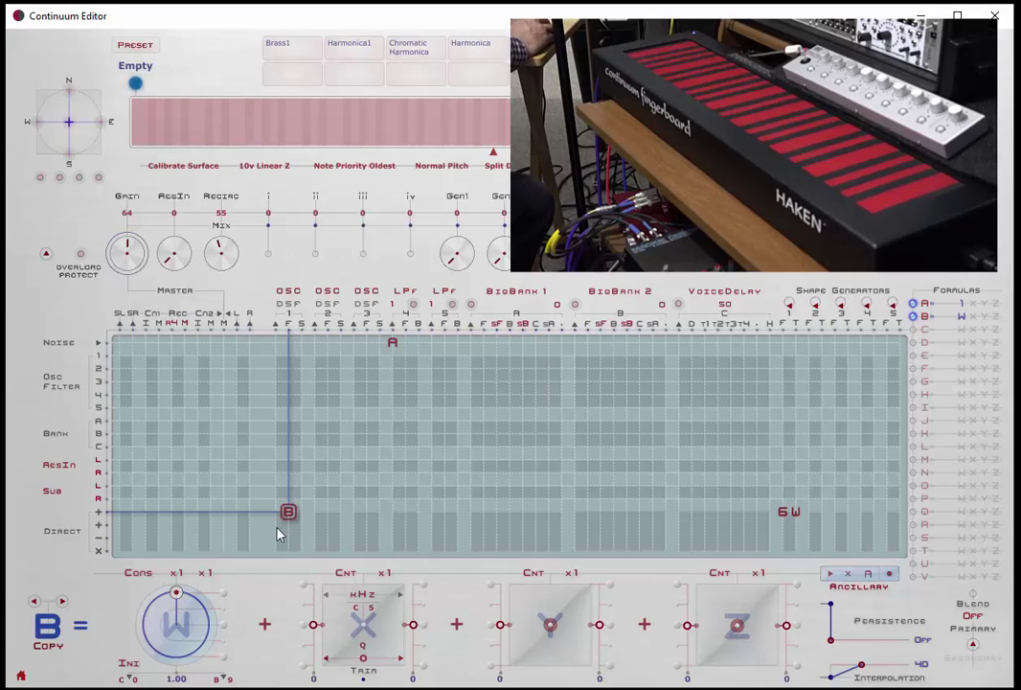
click(301, 512)
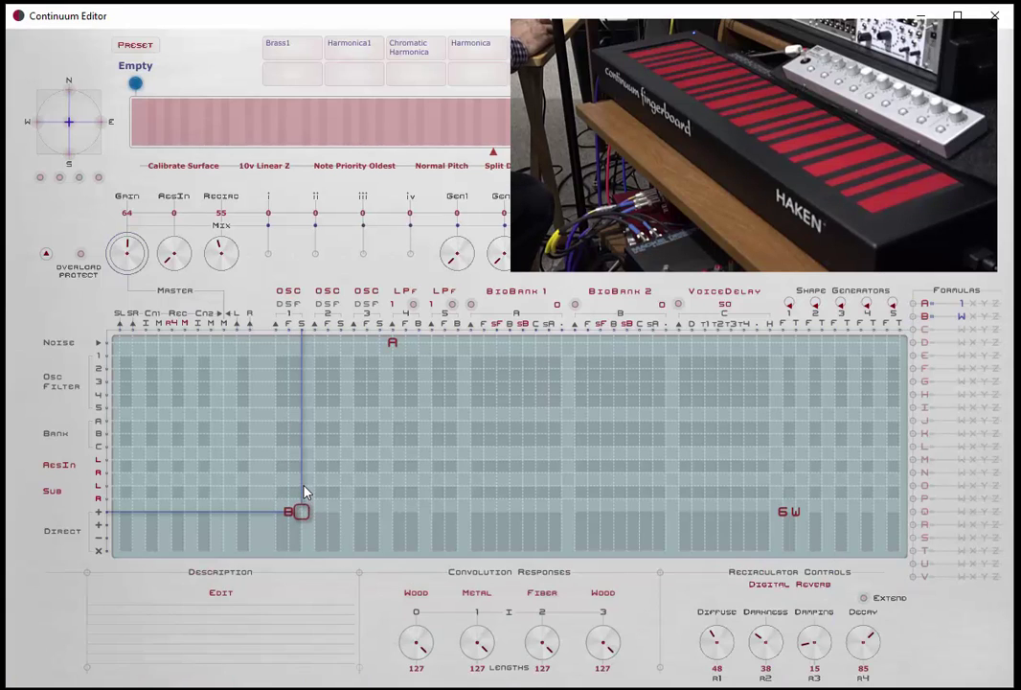
Switch oscillator 1 from DSF to Integrated Oscillator and add a Z to row 1
click(303, 302)
click(303, 324)
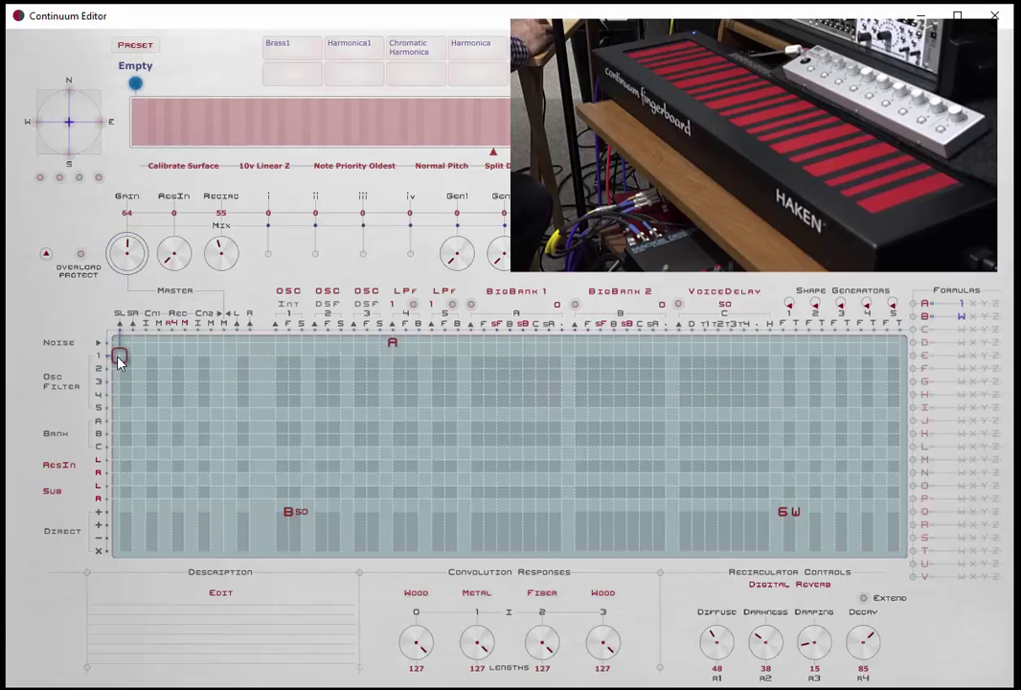
key(z)
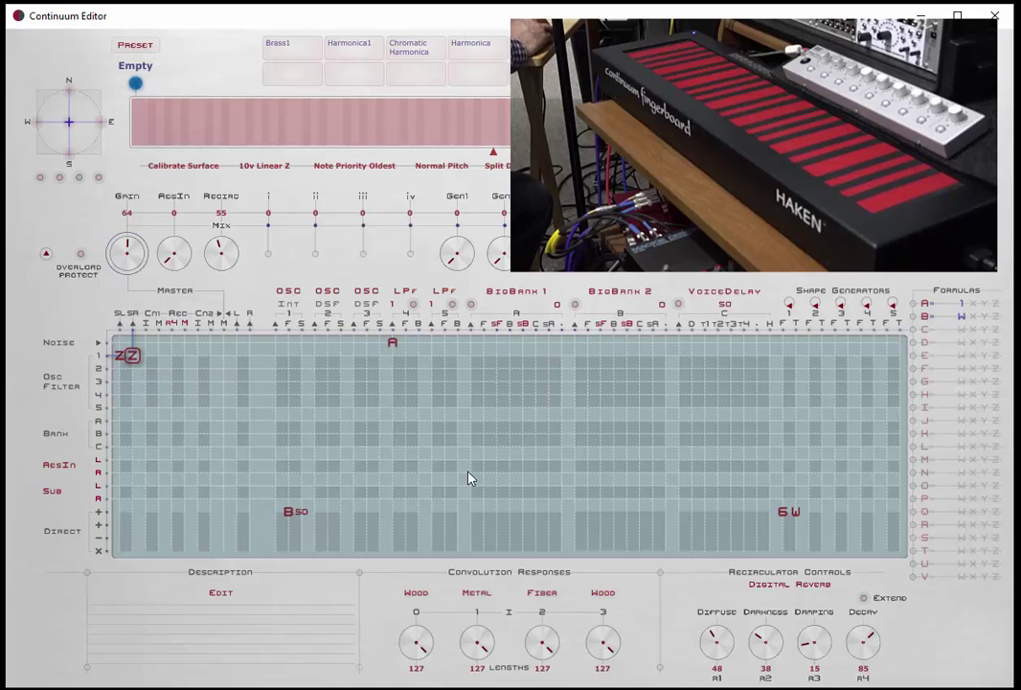
click(393, 343)
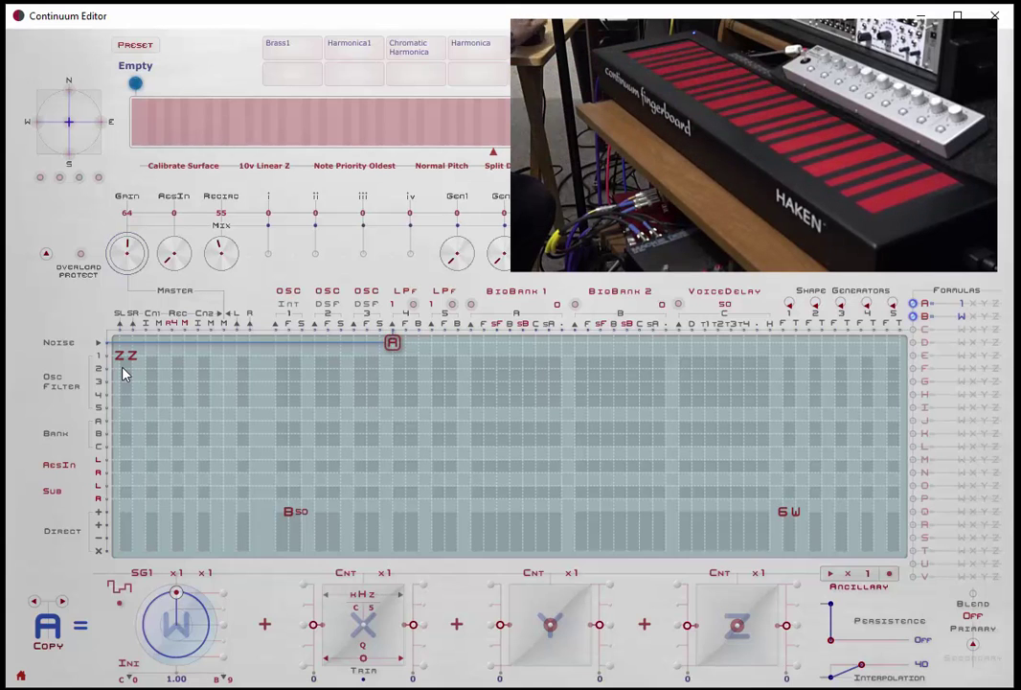
click(784, 518)
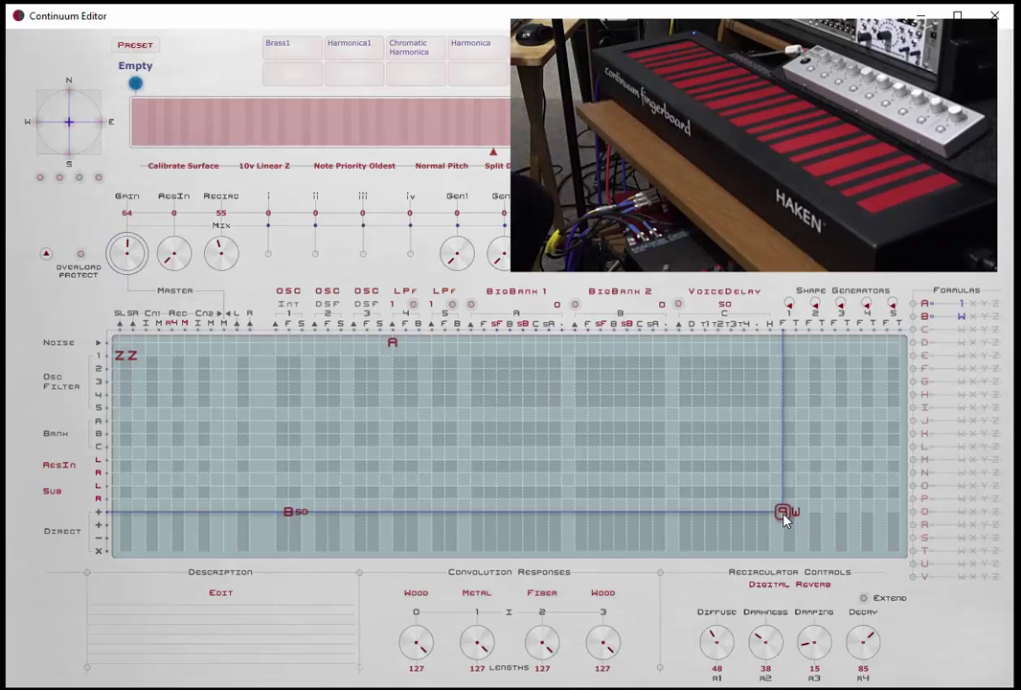
Place formula C in shape generator 1's Direct row cell
click(915, 329)
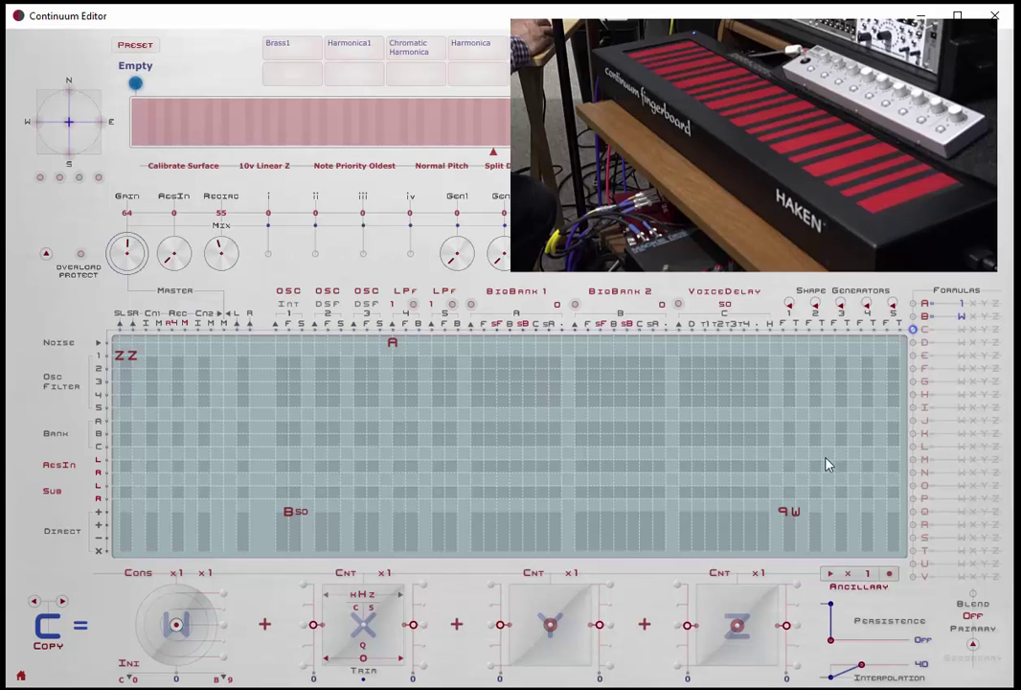
click(784, 513)
click(787, 525)
click(787, 515)
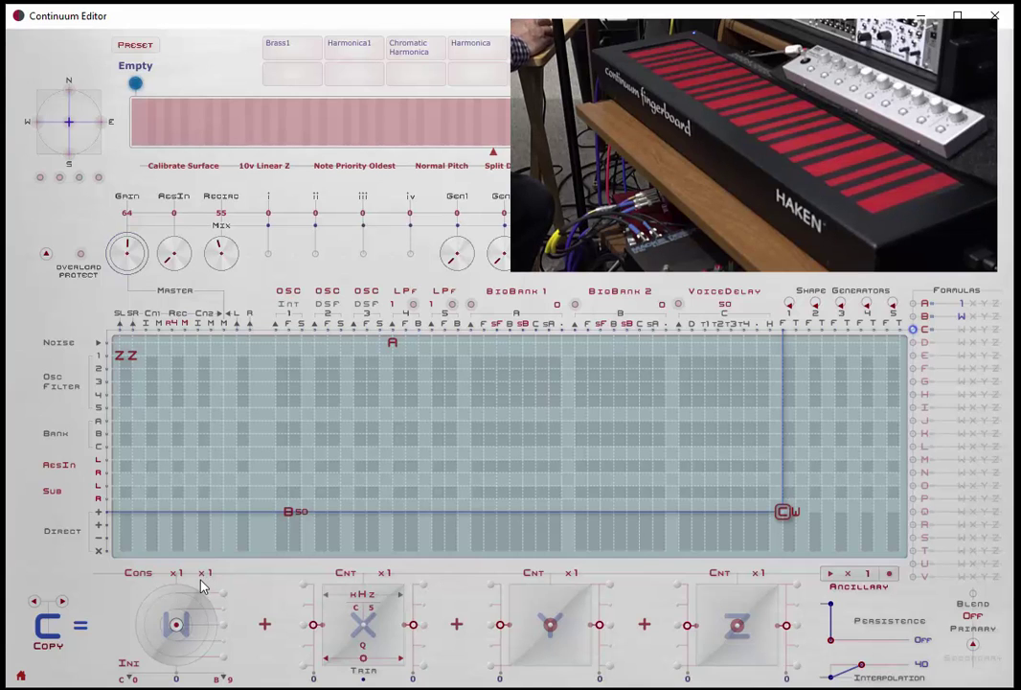
Set formula C's constant multiplier to x100 and its W value to 60
click(193, 575)
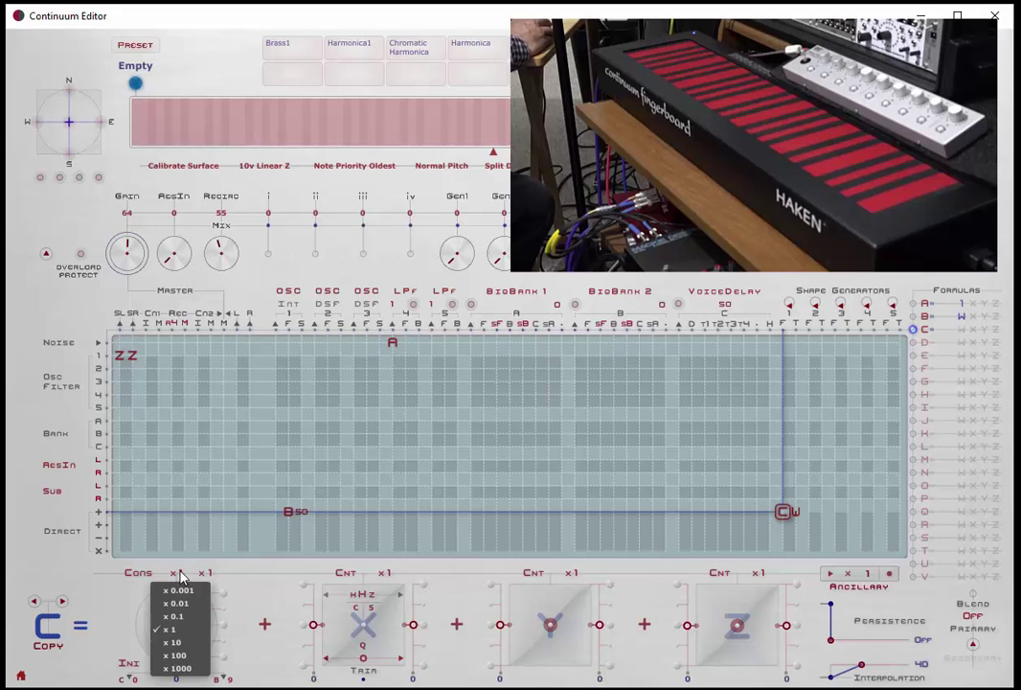
click(182, 644)
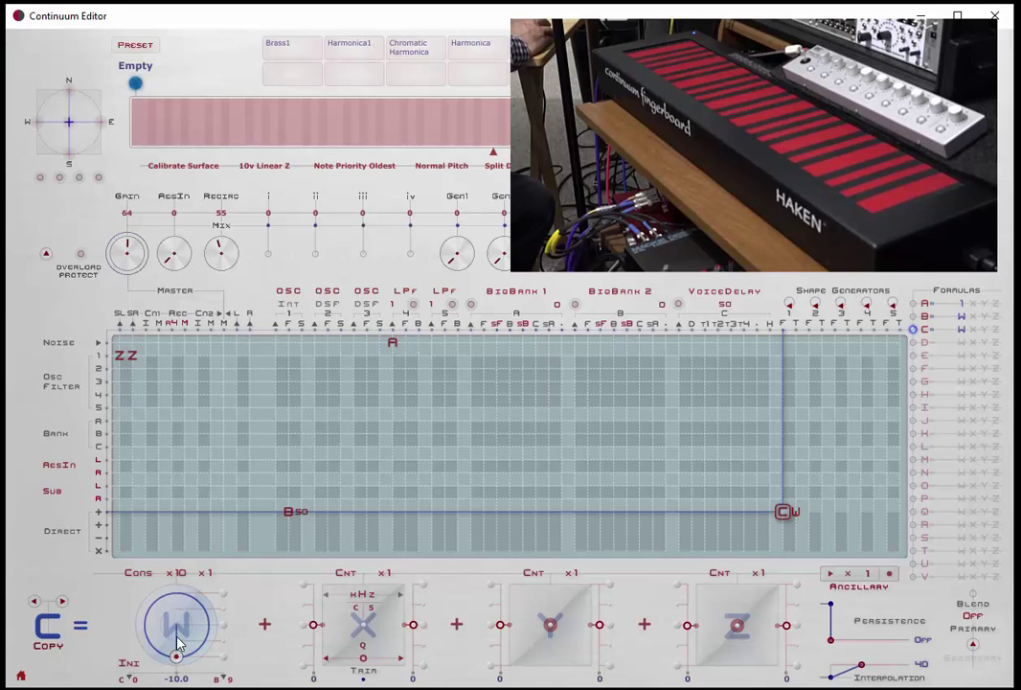
click(177, 573)
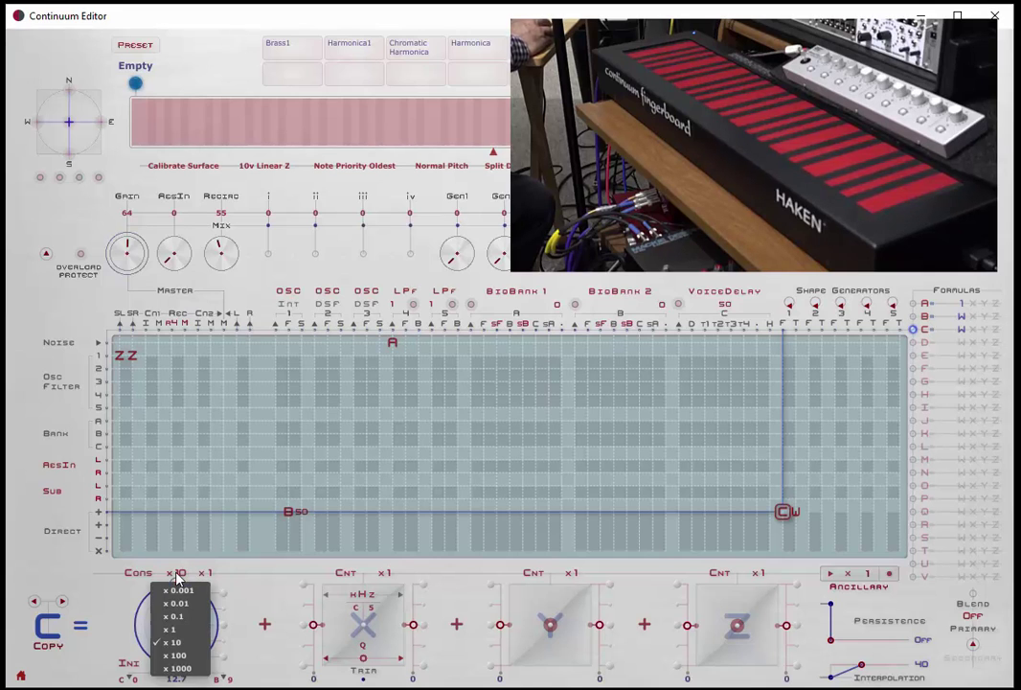
click(178, 660)
drag(185, 644, 185, 682)
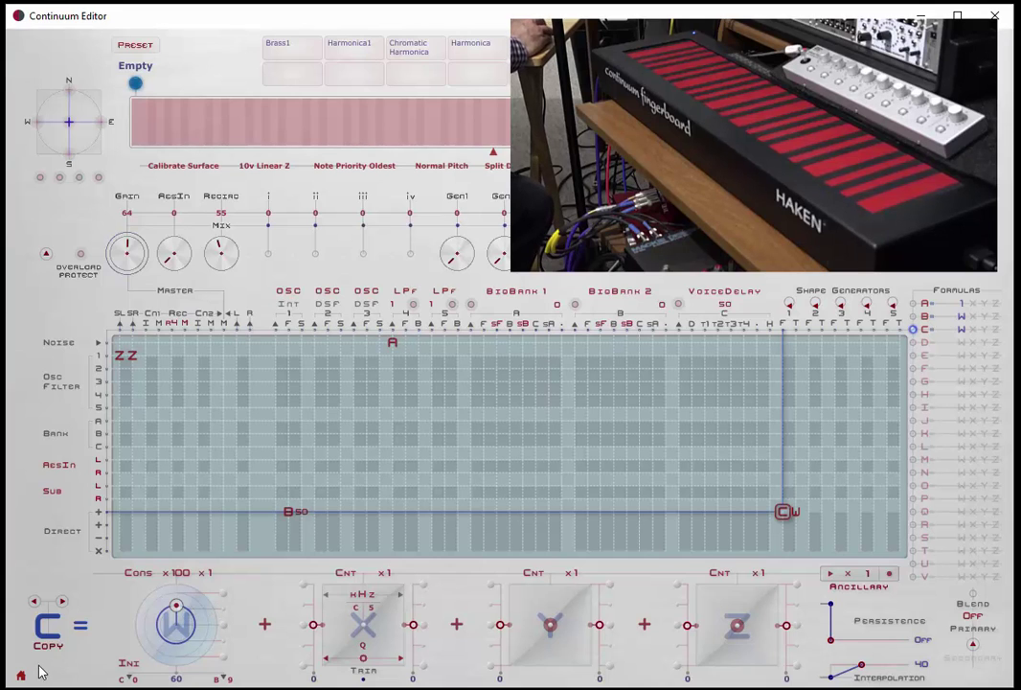
Multiply formula C's constant by slider i and set the patch description to 'i=Freq'
click(211, 572)
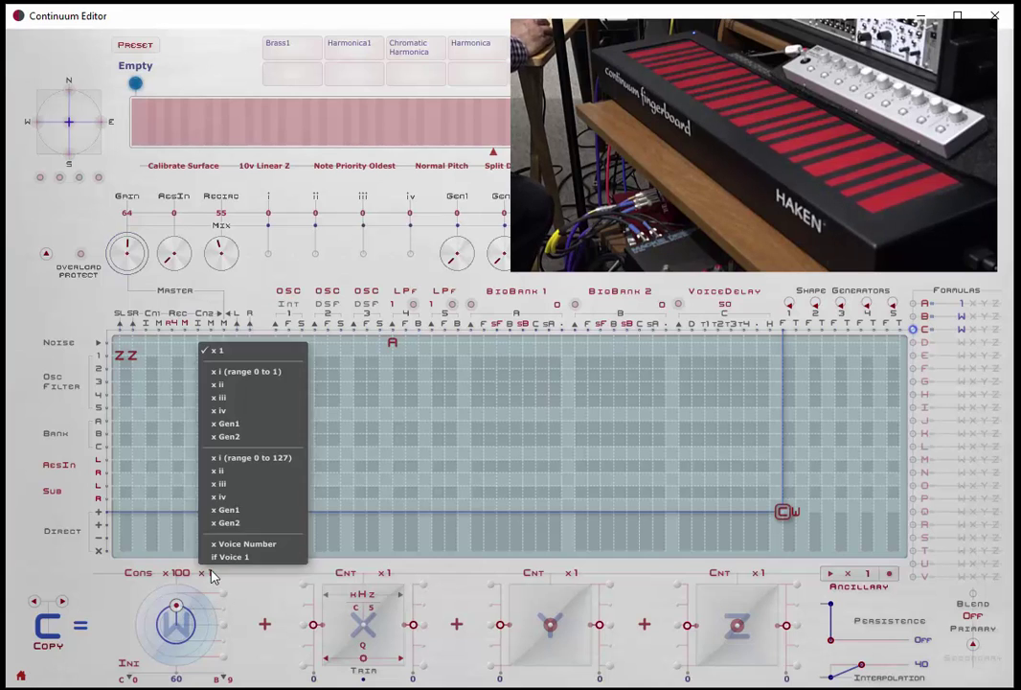
click(221, 375)
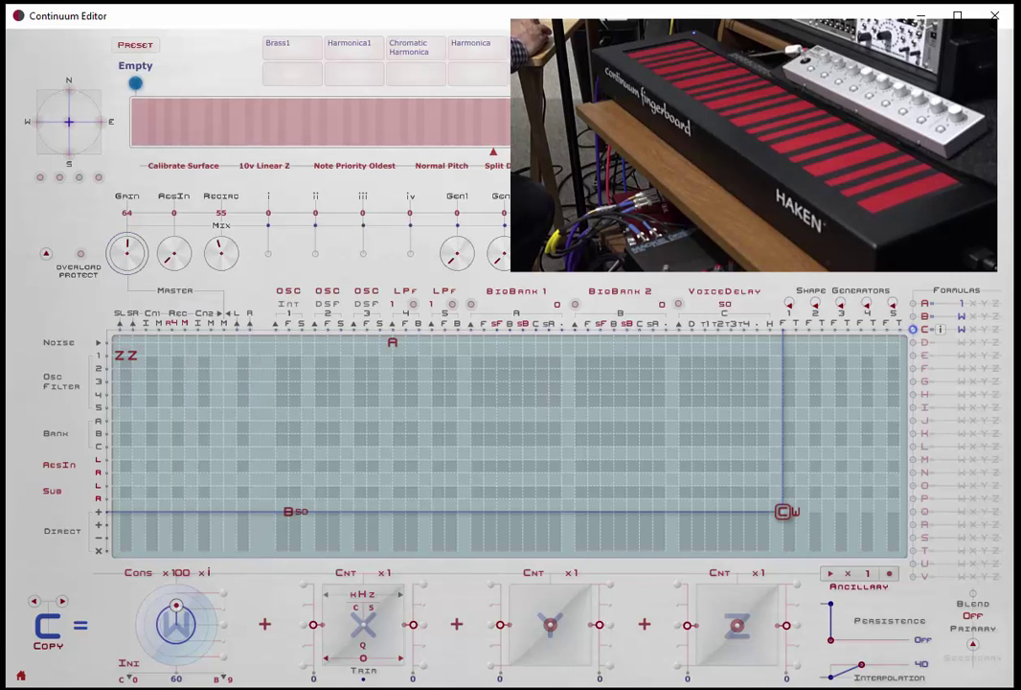
click(21, 676)
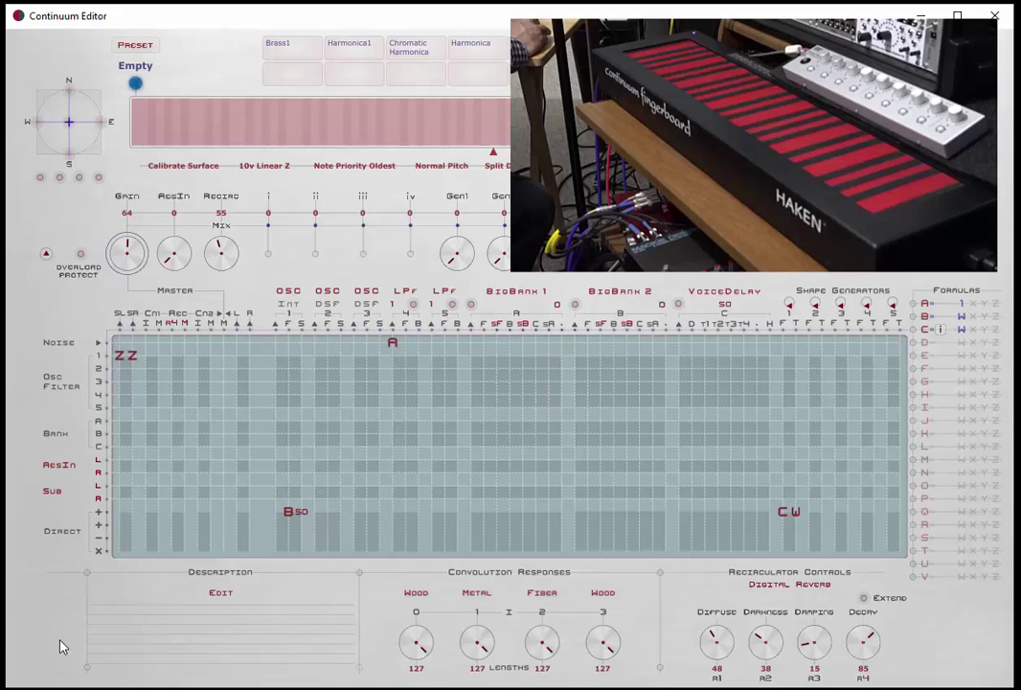
click(220, 593)
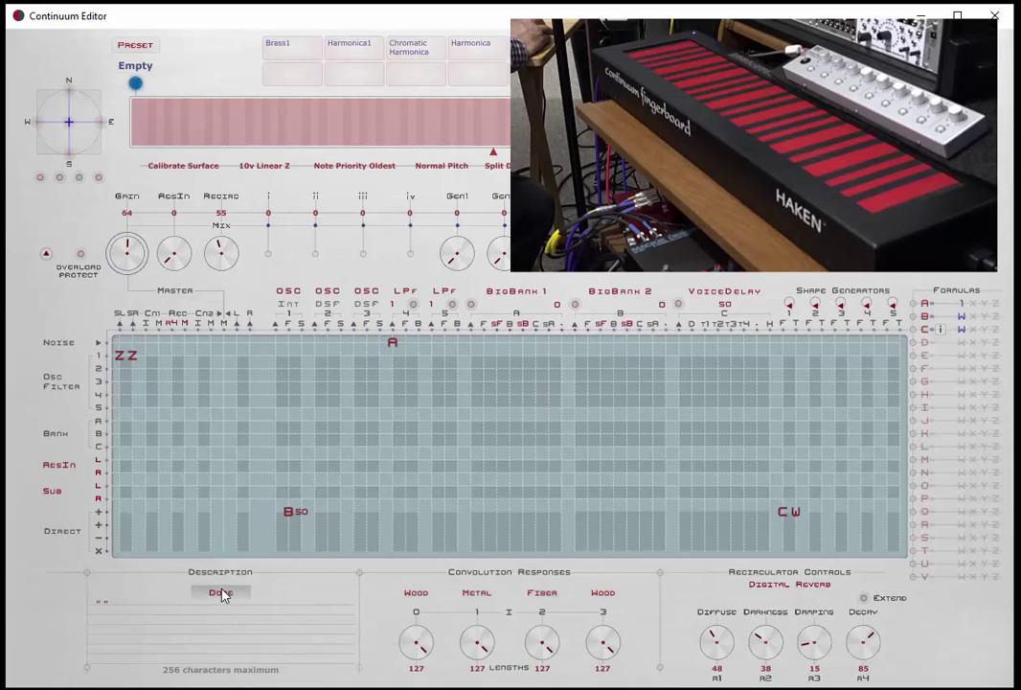
click(117, 606)
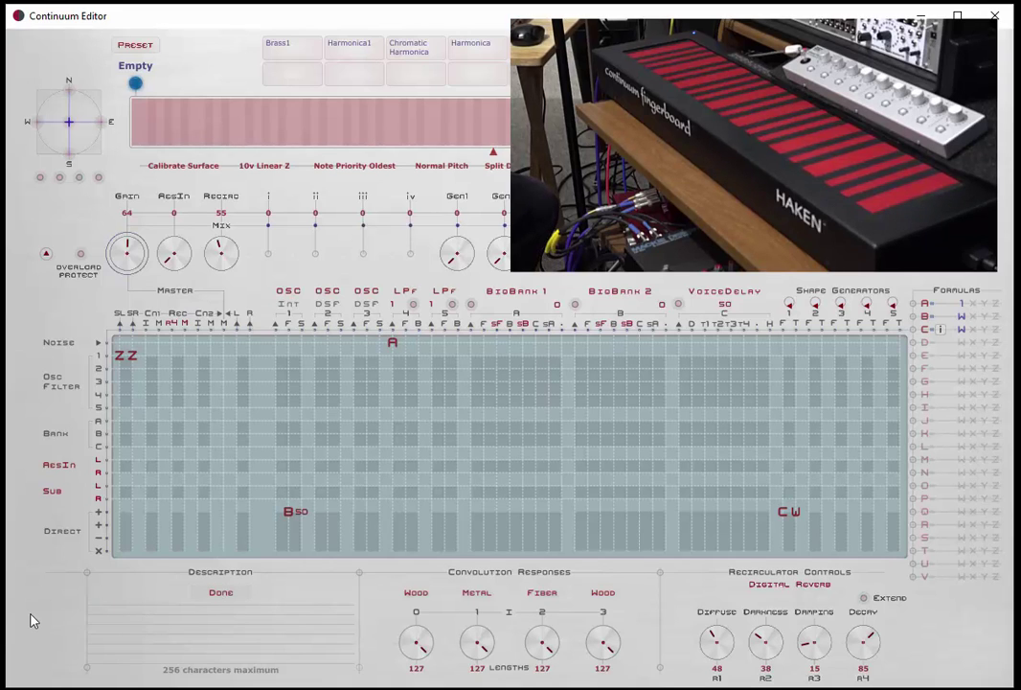
text(i=Freq)
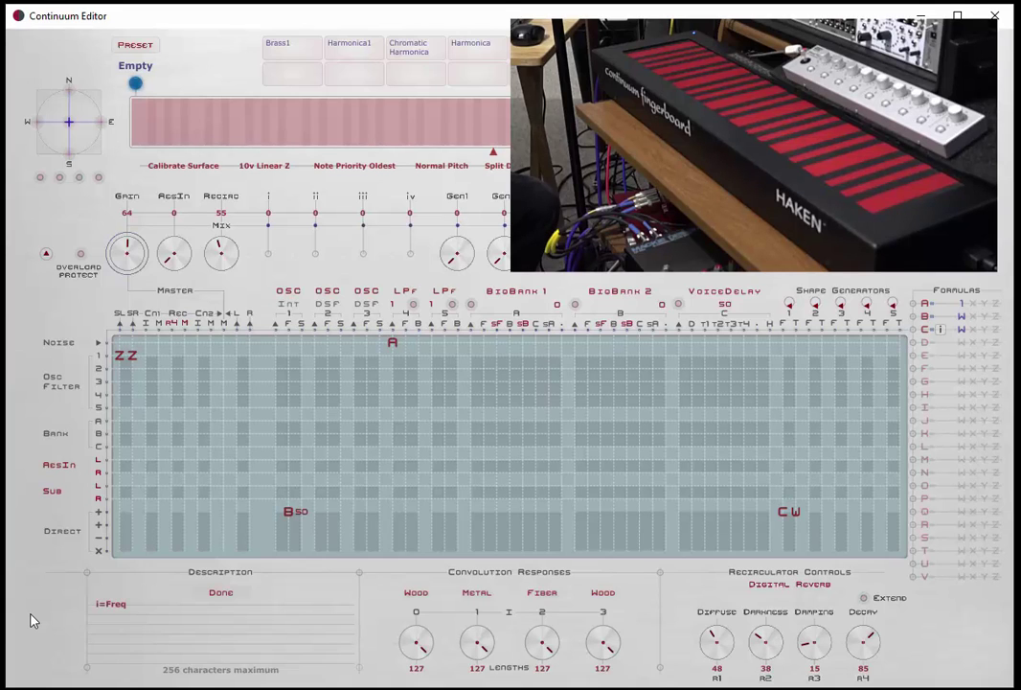
click(221, 595)
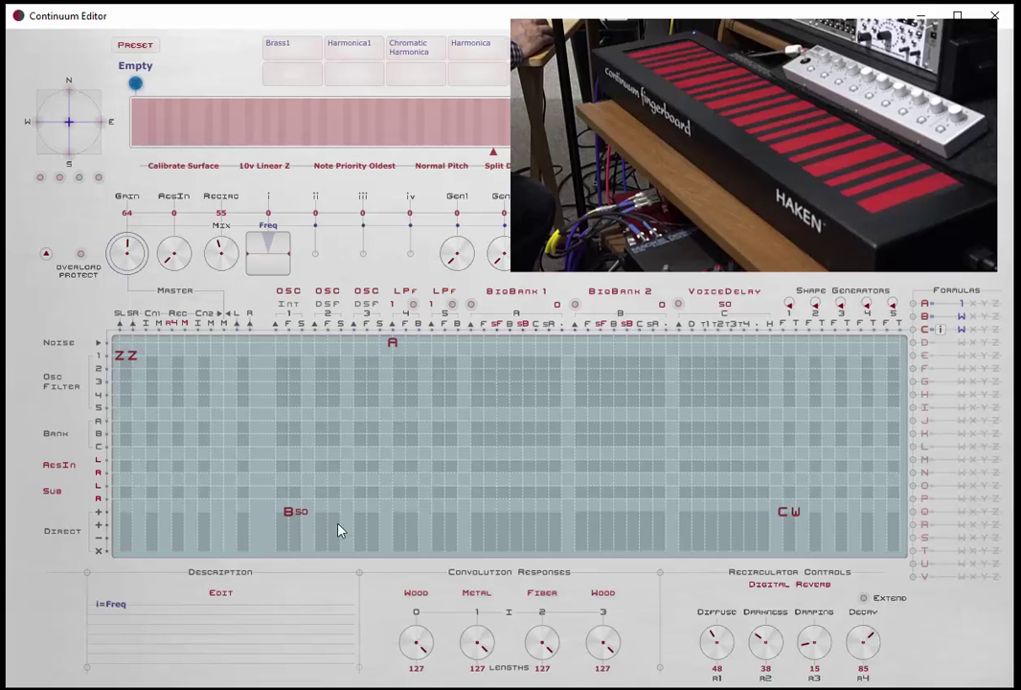
click(913, 330)
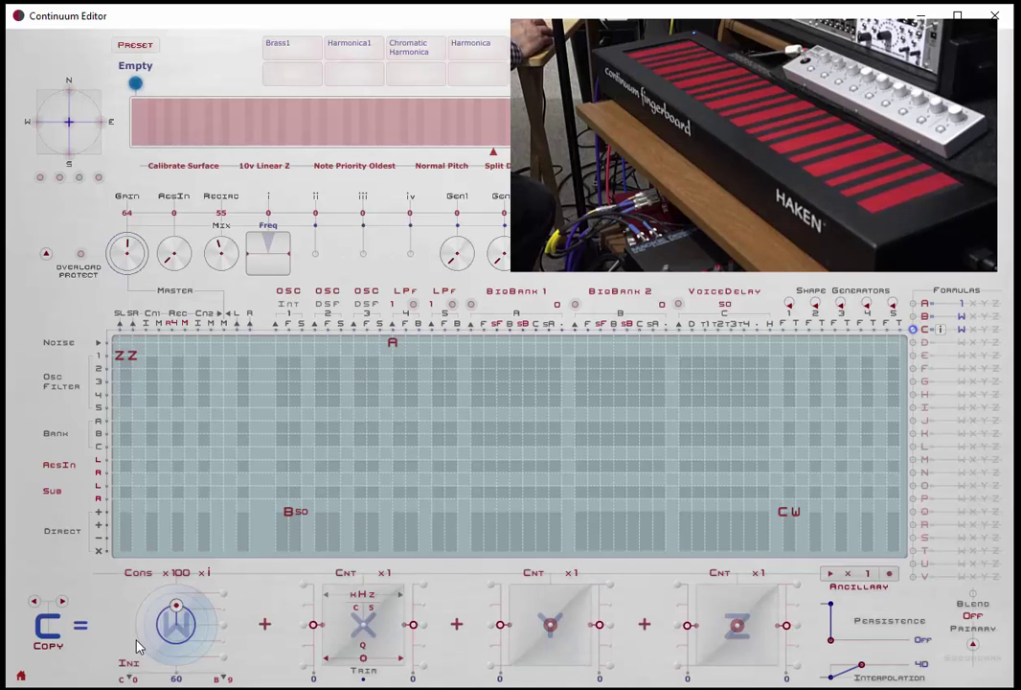
Raise the Freq slider (mix control i) from 0 to 63
mouse_move(267, 240)
mouse_down()
mouse_move(268, 194)
mouse_move(268, 251)
mouse_up()
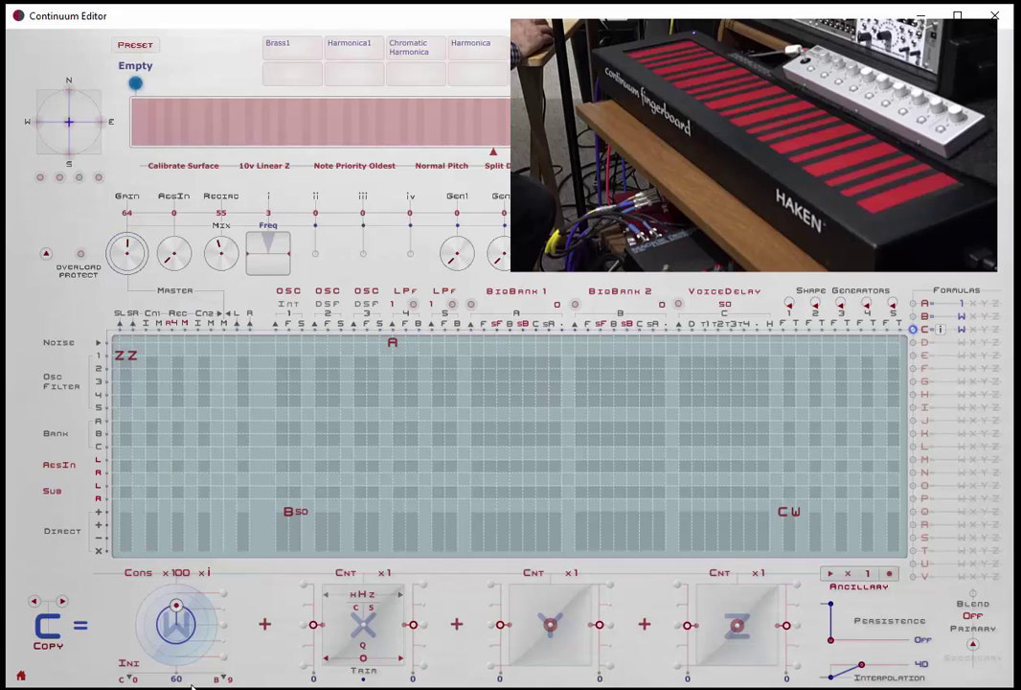
drag(272, 251, 269, 240)
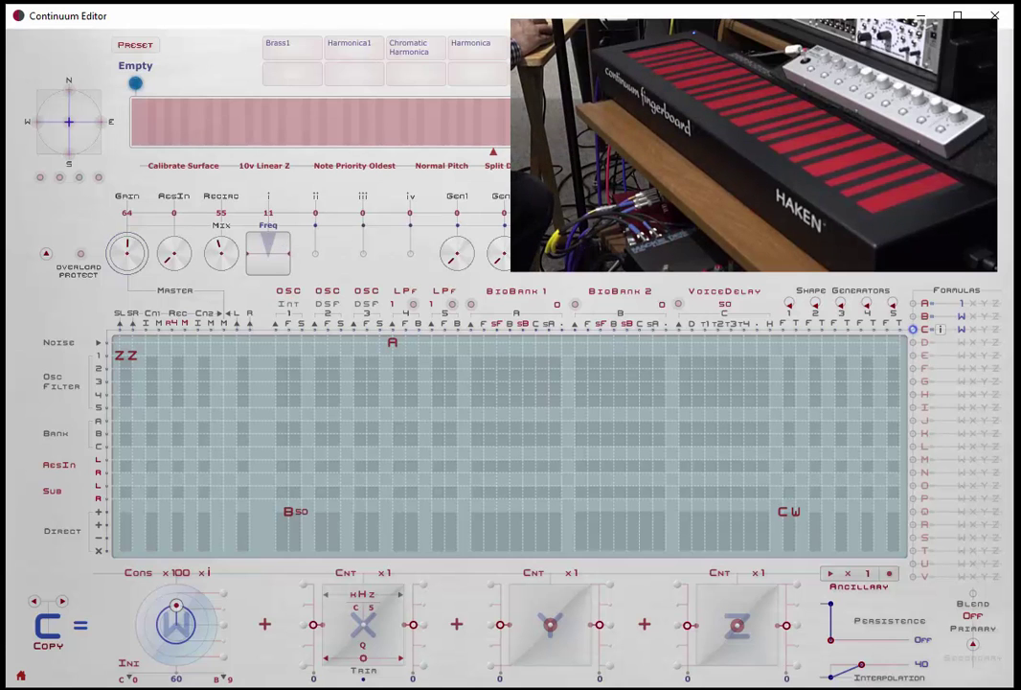
mouse_move(270, 251)
mouse_down()
mouse_move(278, 222)
mouse_move(283, 254)
mouse_up()
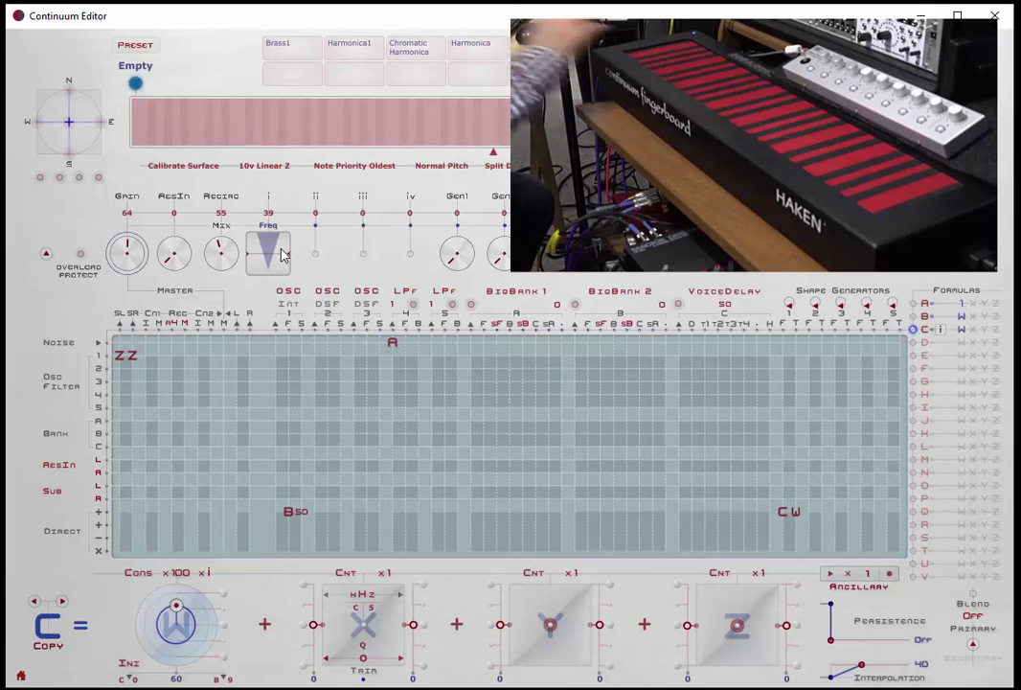
scroll(278, 252, up, 8)
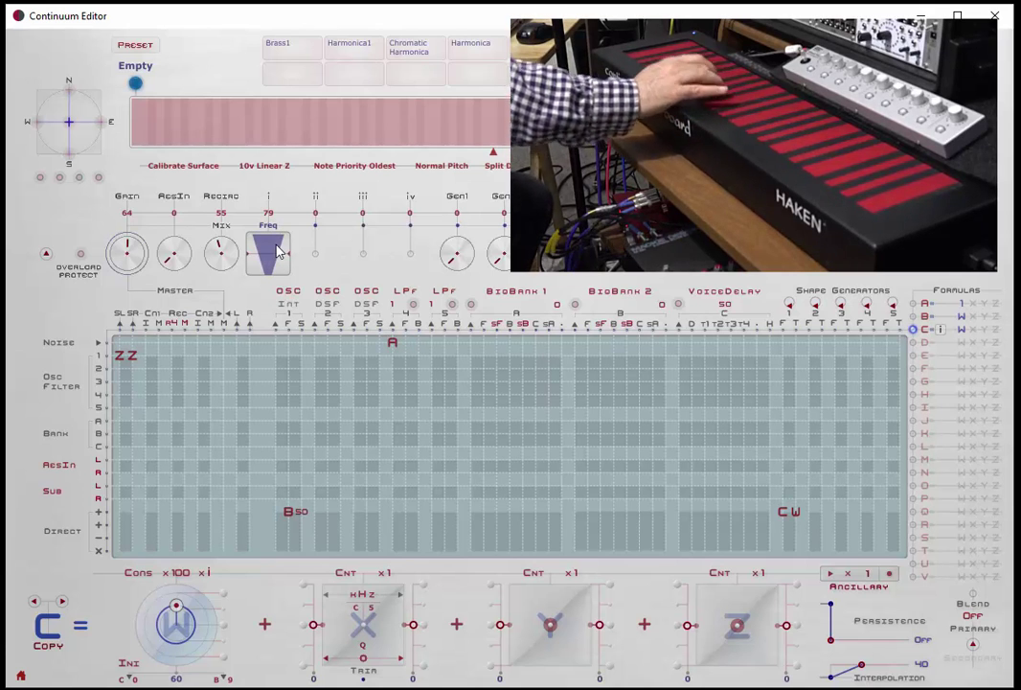
scroll(278, 252, down, 1)
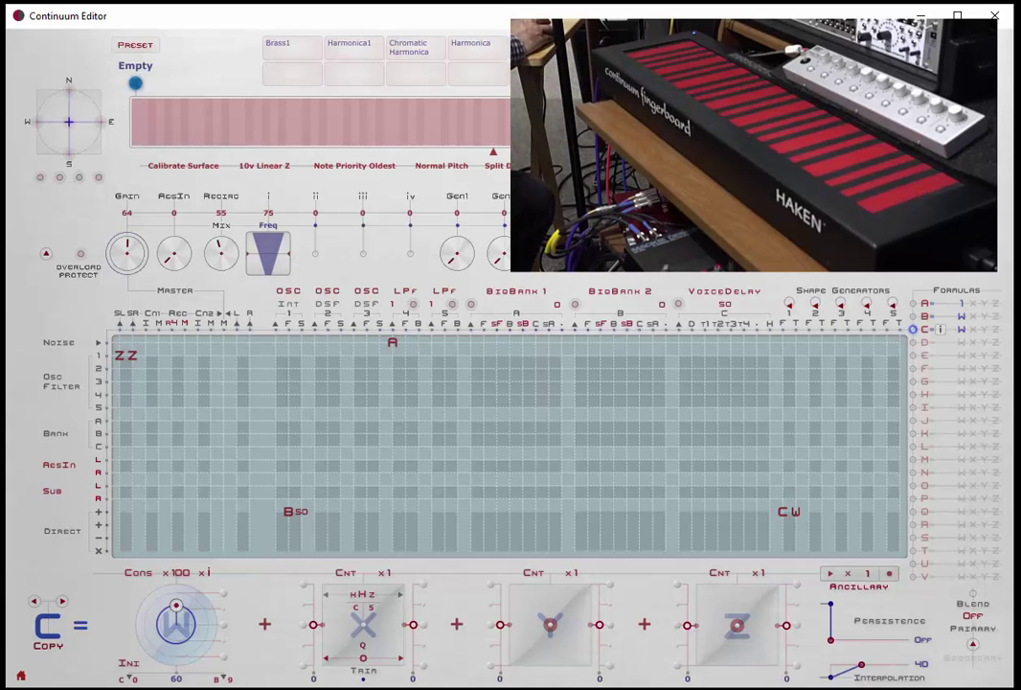
scroll(273, 251, down, 2)
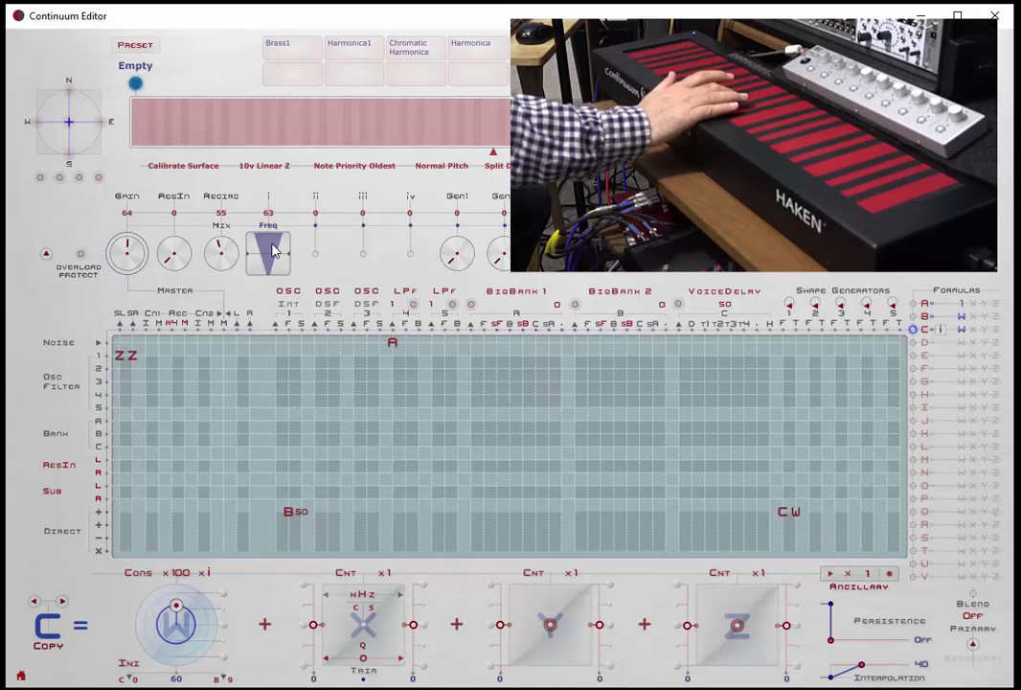